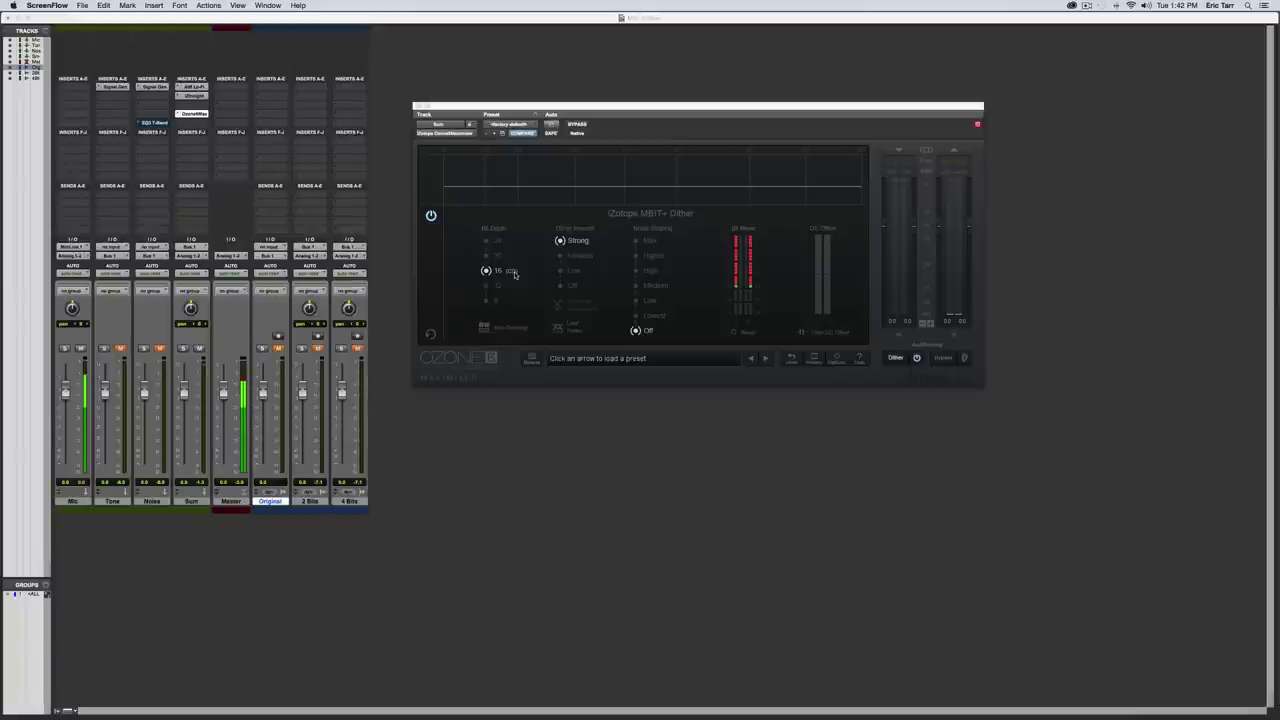
Step: Step the MBIT+ dither bit depth from 24 down to 8 bits
left_click(495, 241)
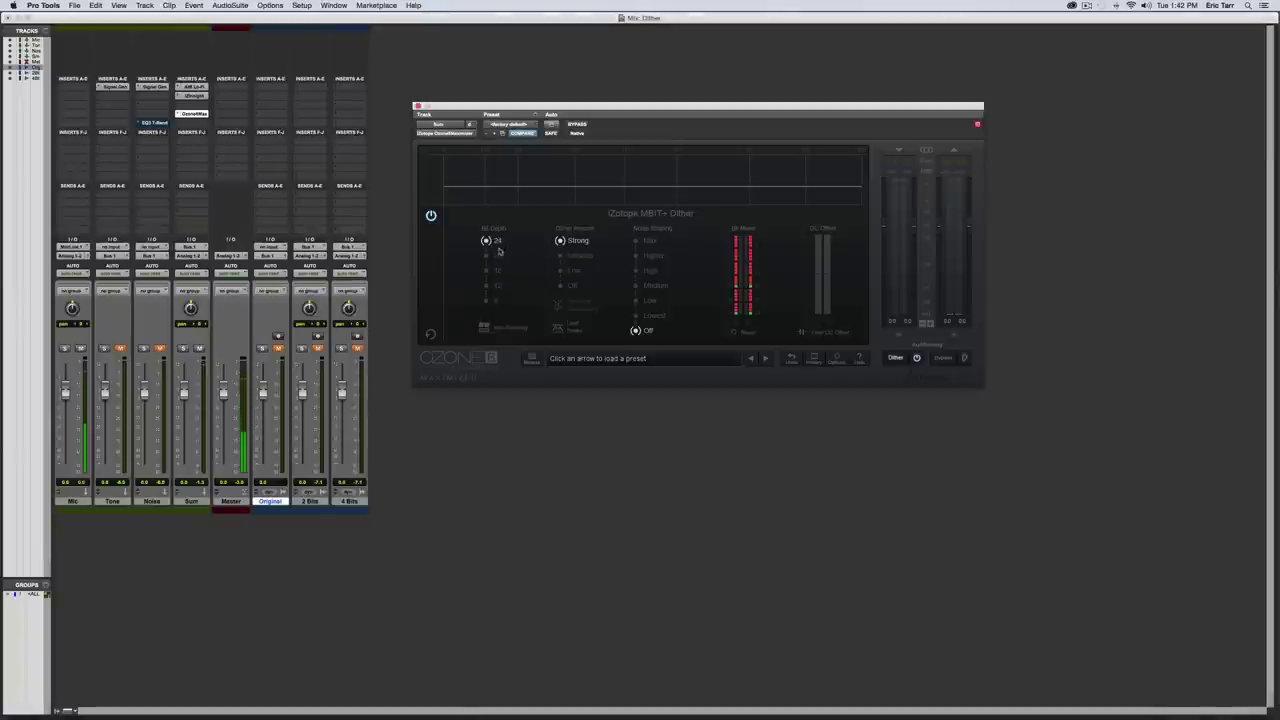
left_click(497, 271)
left_click(499, 286)
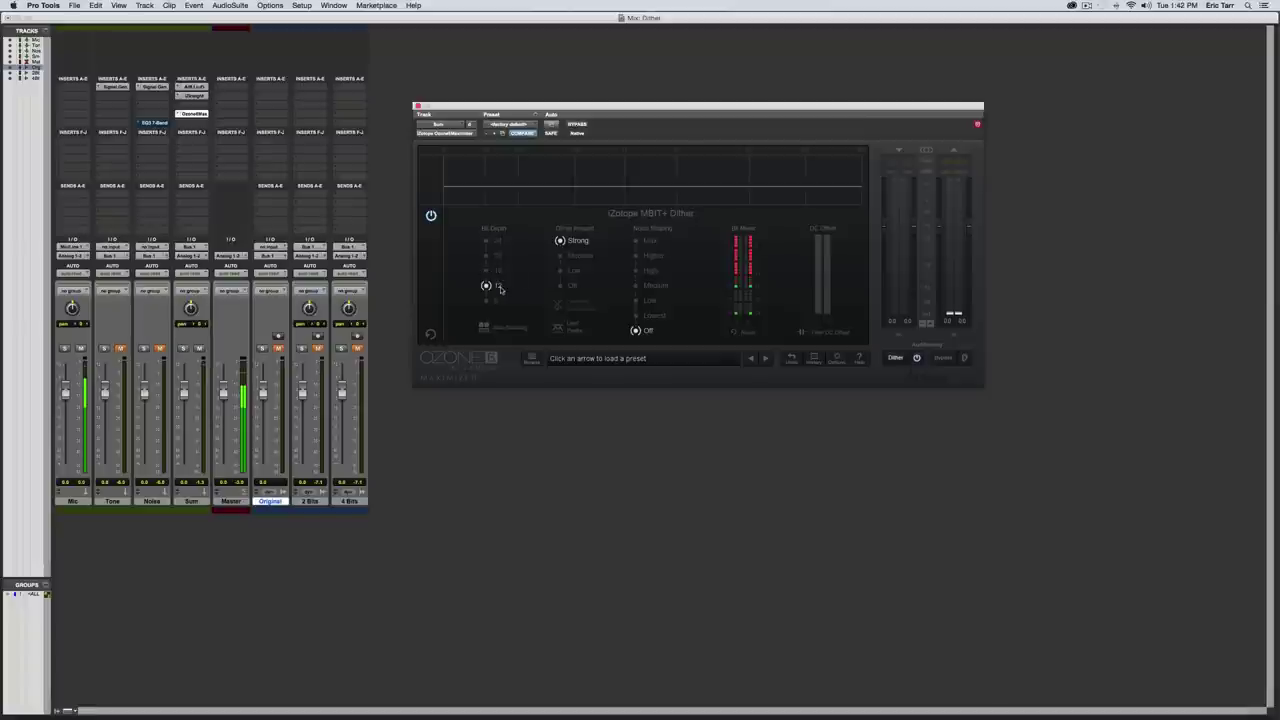
left_click(495, 301)
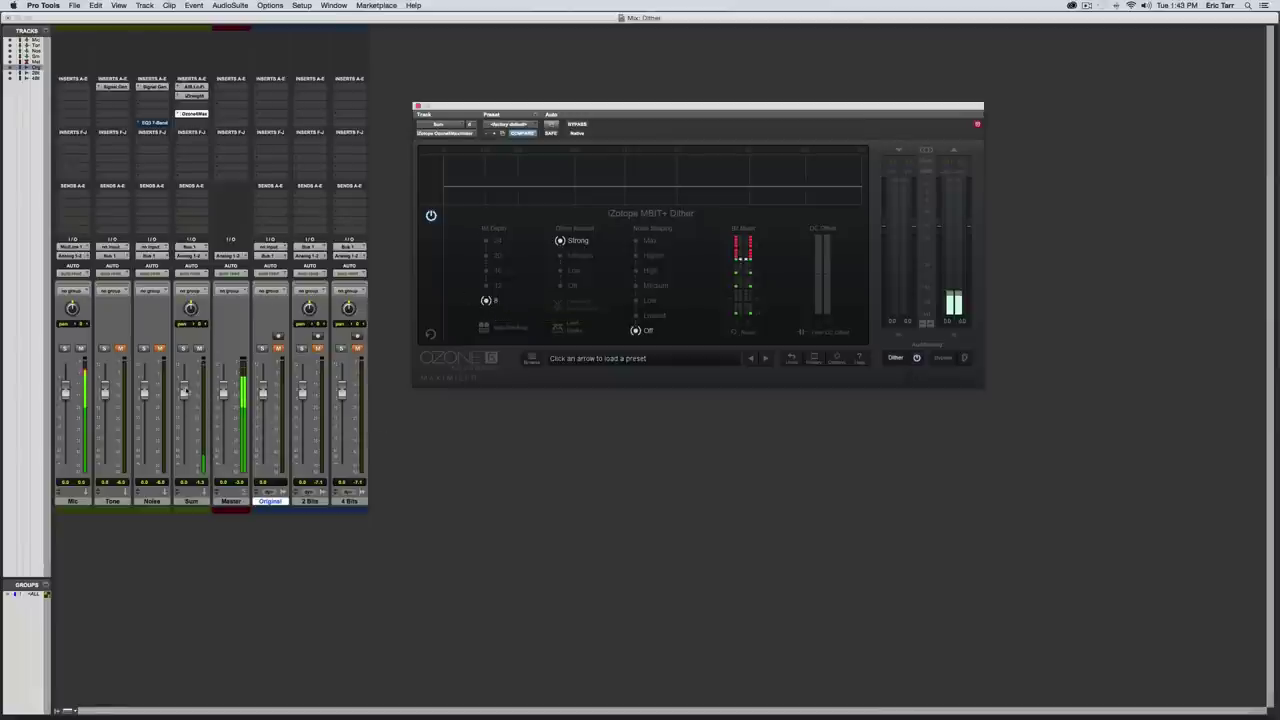
Step: Raise the Sum fader to hear the noise, reset it to 0 dB, and restore 16 (CD) dither
left_click_drag(184, 391, 184, 369)
left_click(184, 367, "alt")
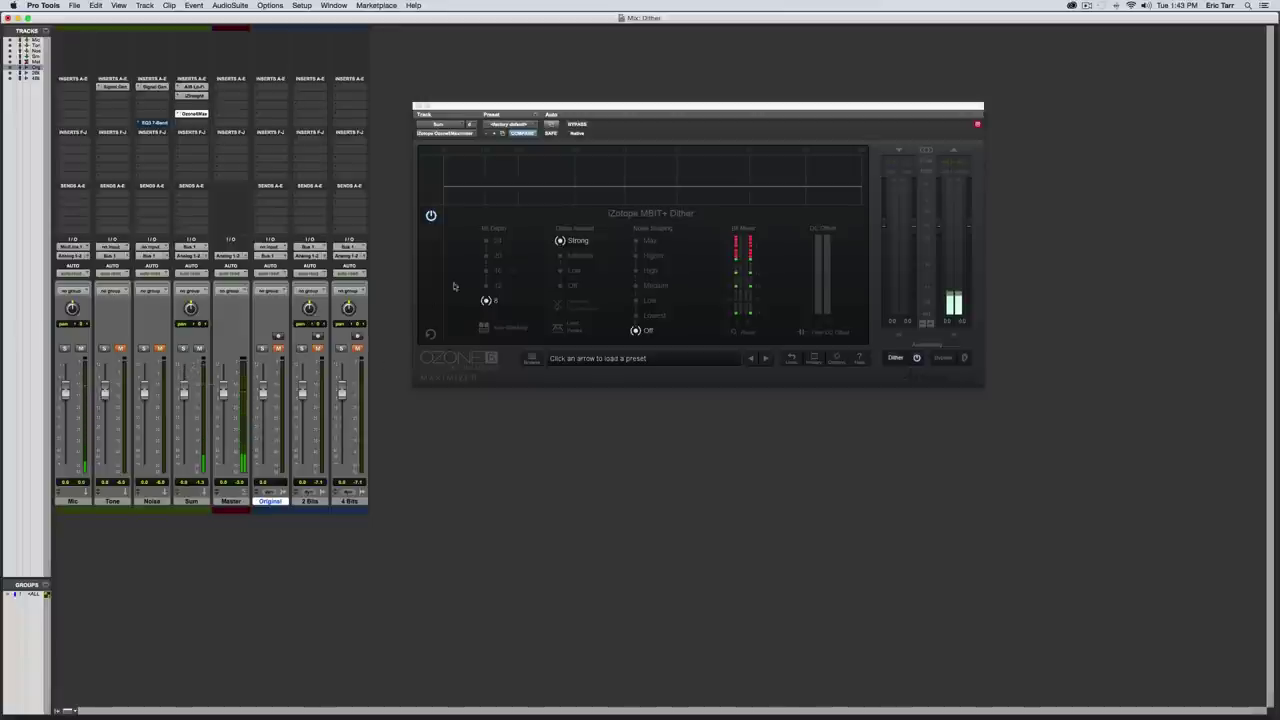
left_click(508, 274)
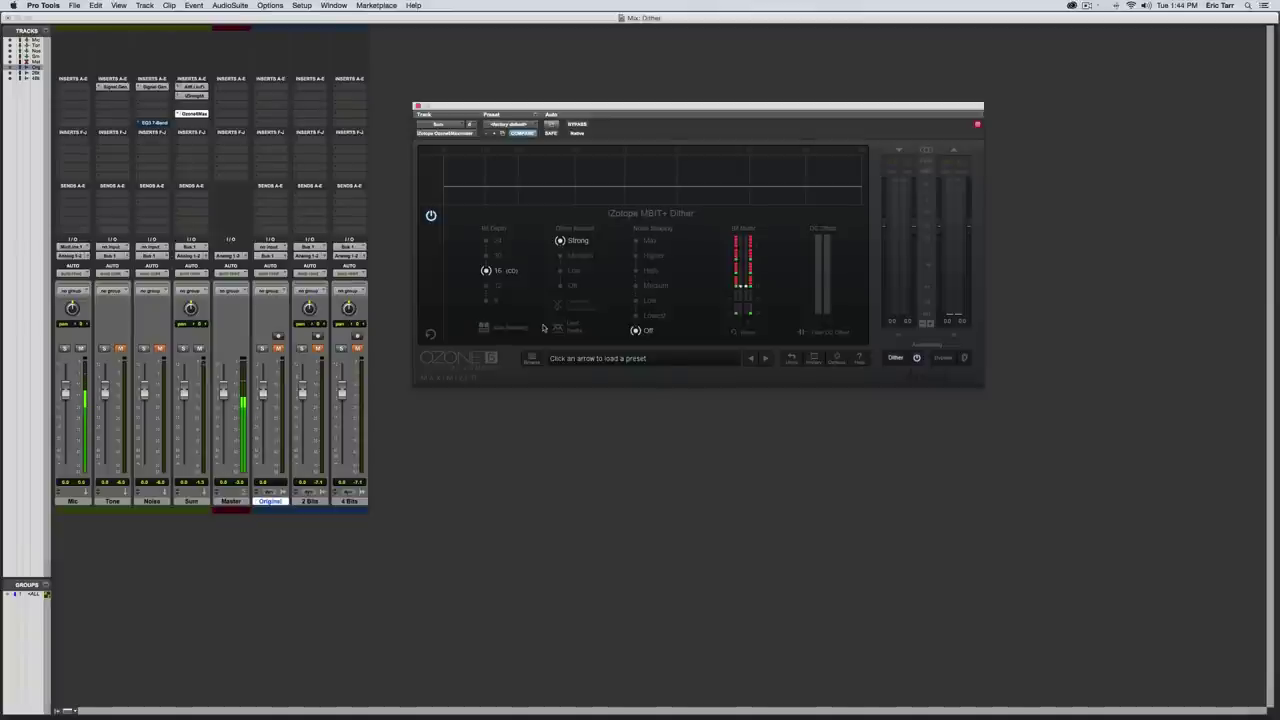
Step: In the Edit window, close the dither plug-in and set the playback start in the Original track
key("super+equal")
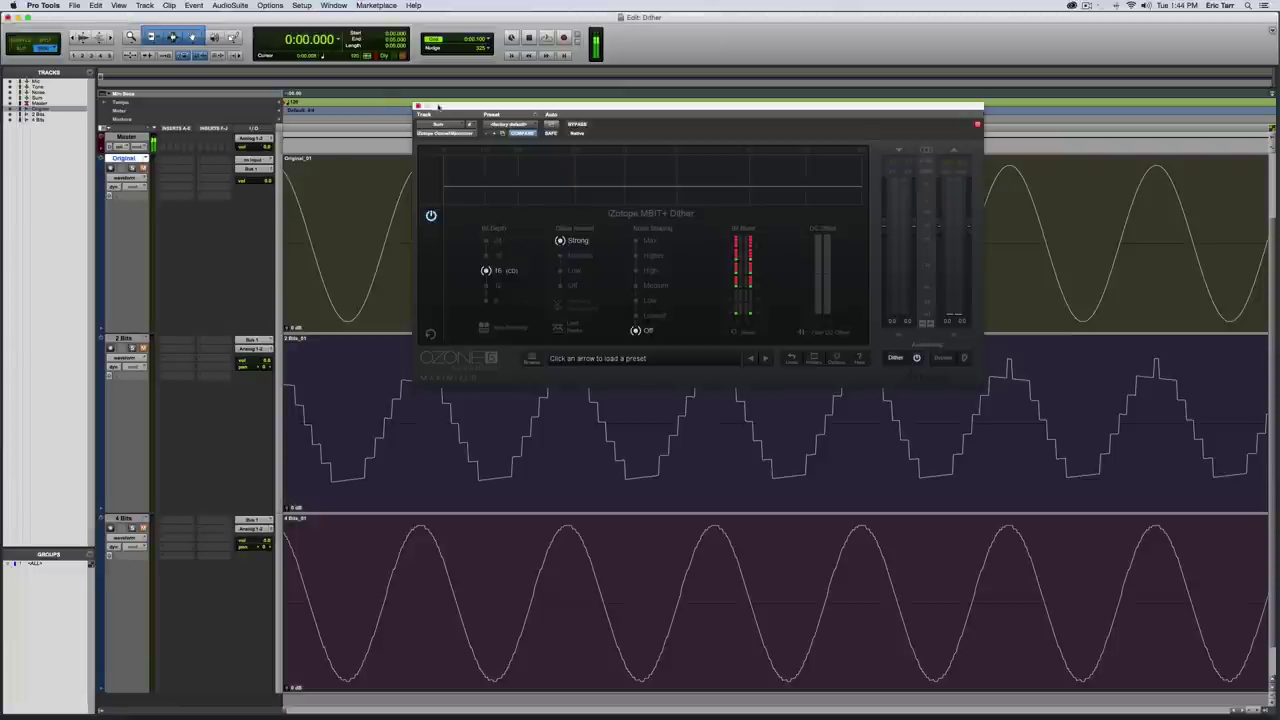
left_click(419, 106)
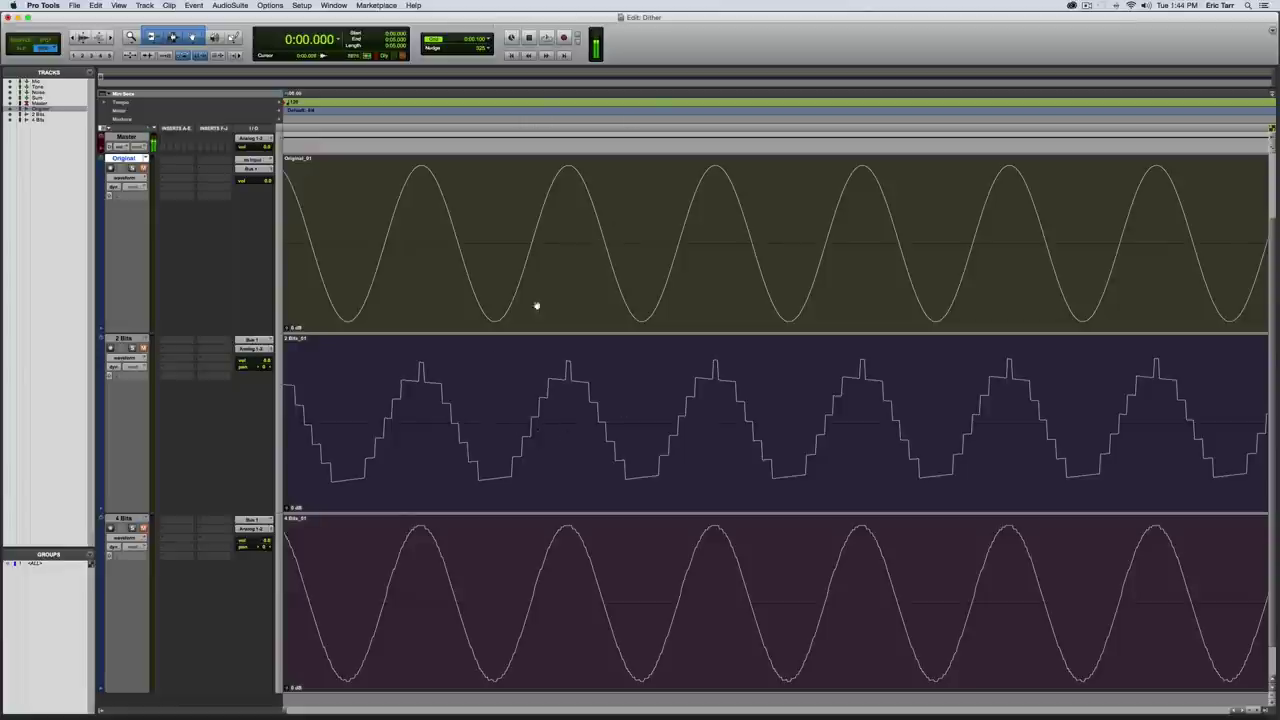
left_click(582, 227)
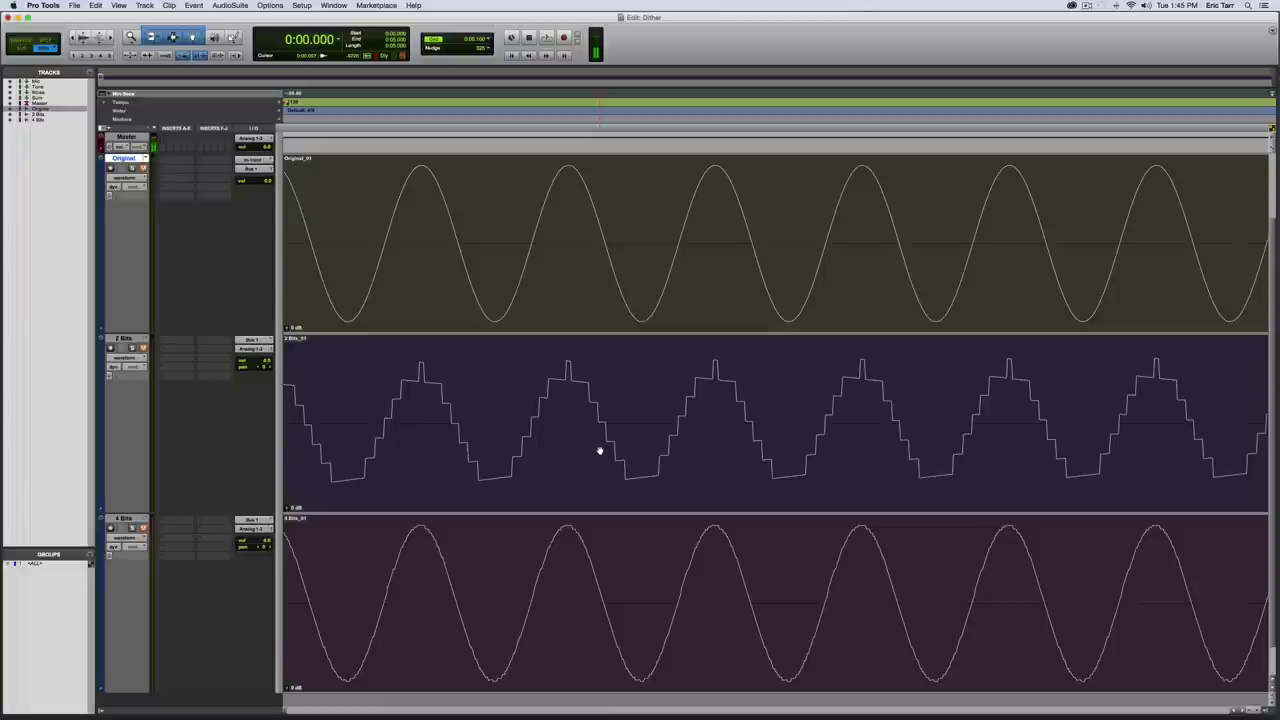
Step: In the Mix window, open Tone's 300 Hz Signal Generator and Sum's AIR Lo-Fi plug-in windows
key("super+equal")
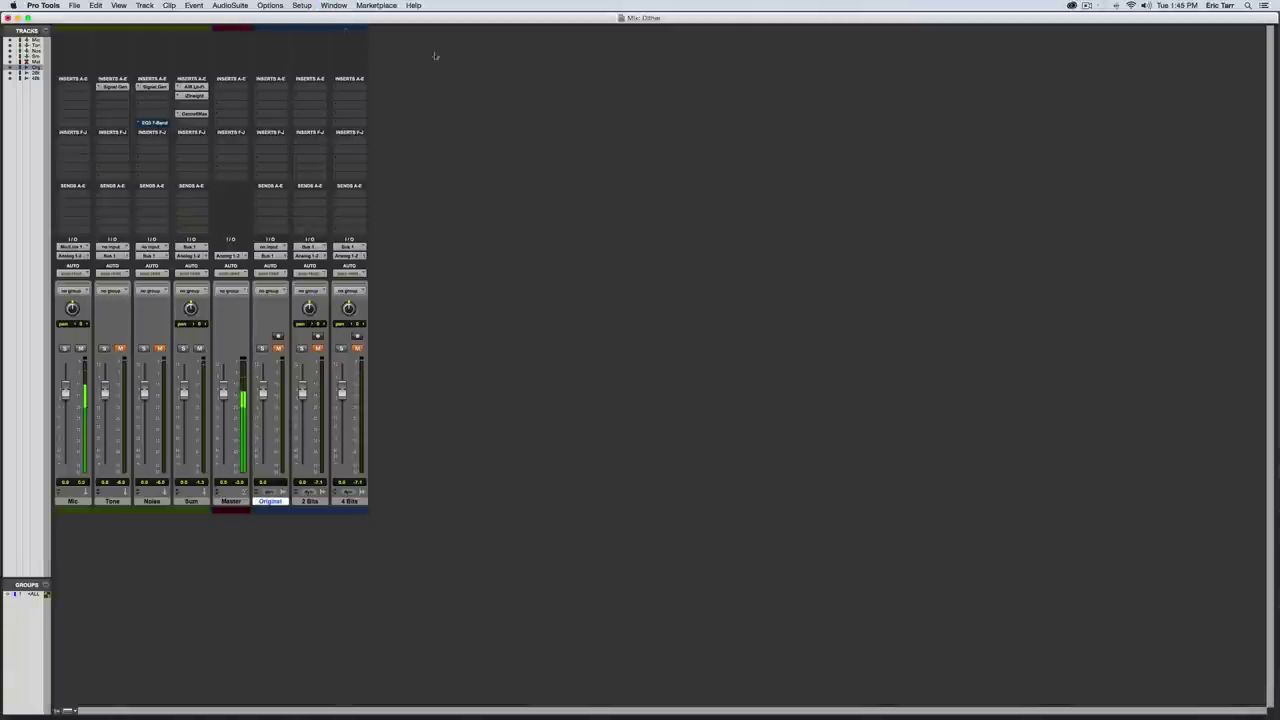
left_click(118, 88)
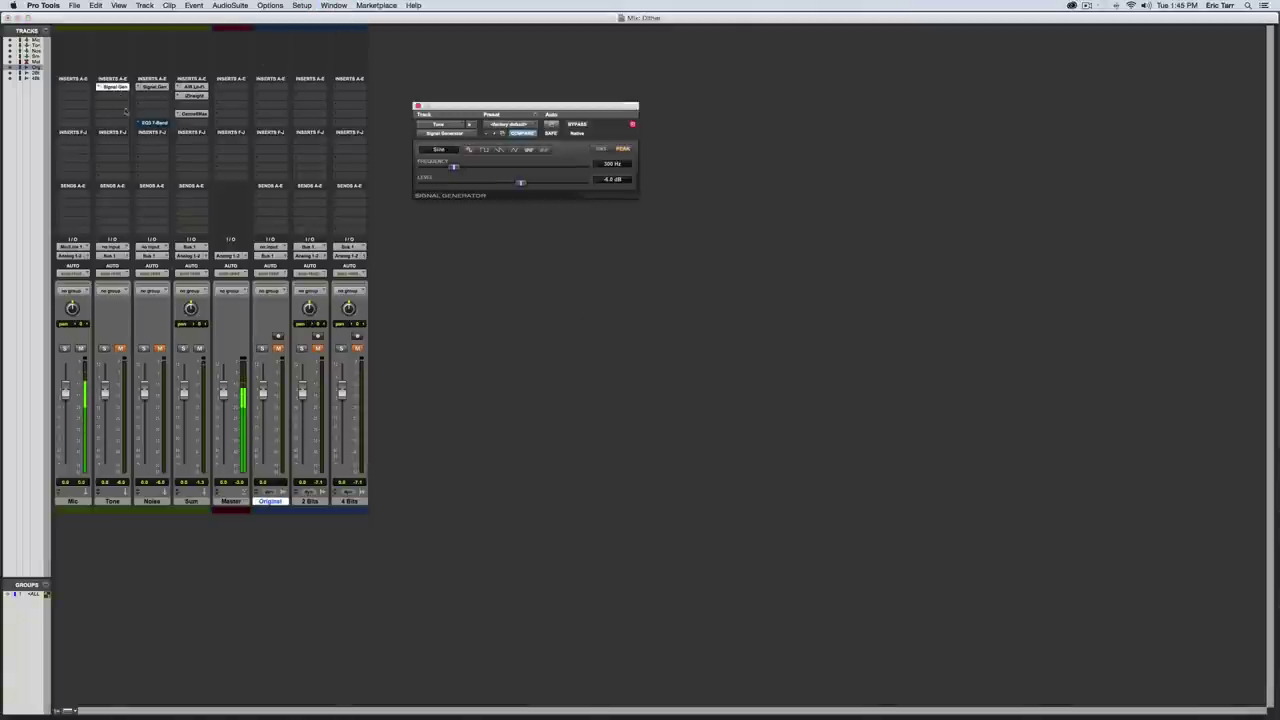
left_click_drag(474, 107, 440, 56)
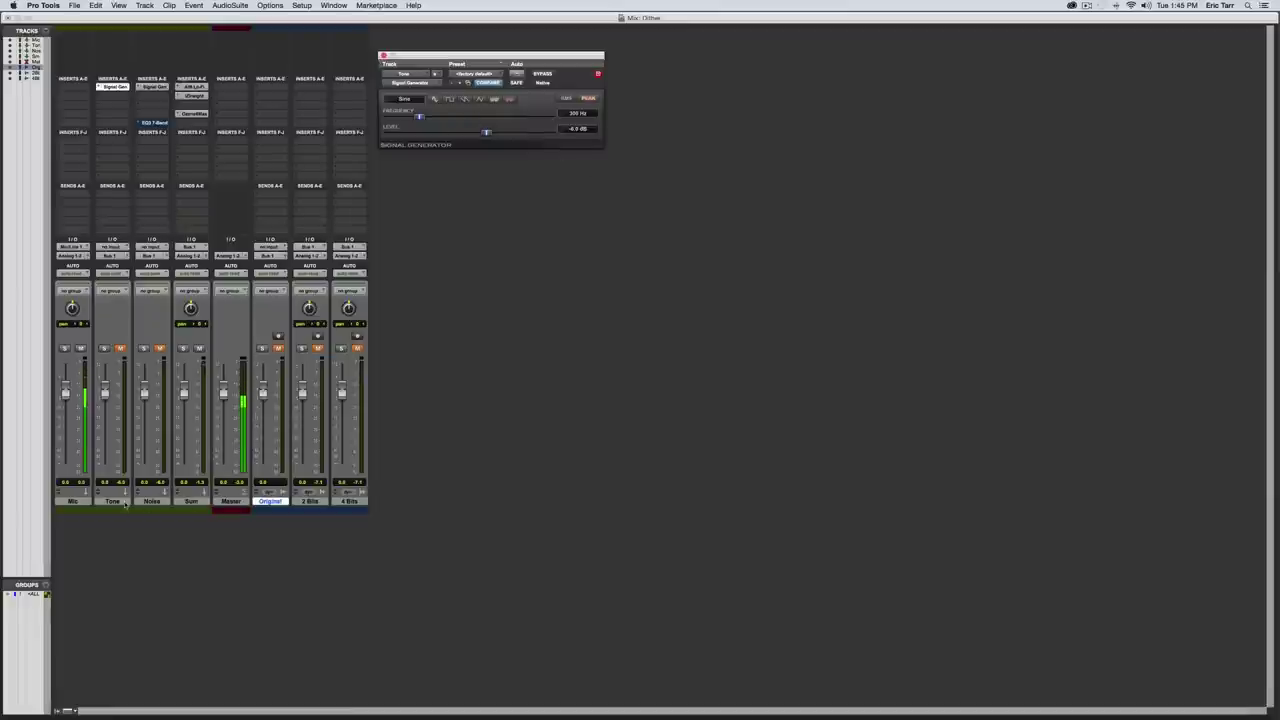
left_click(111, 501)
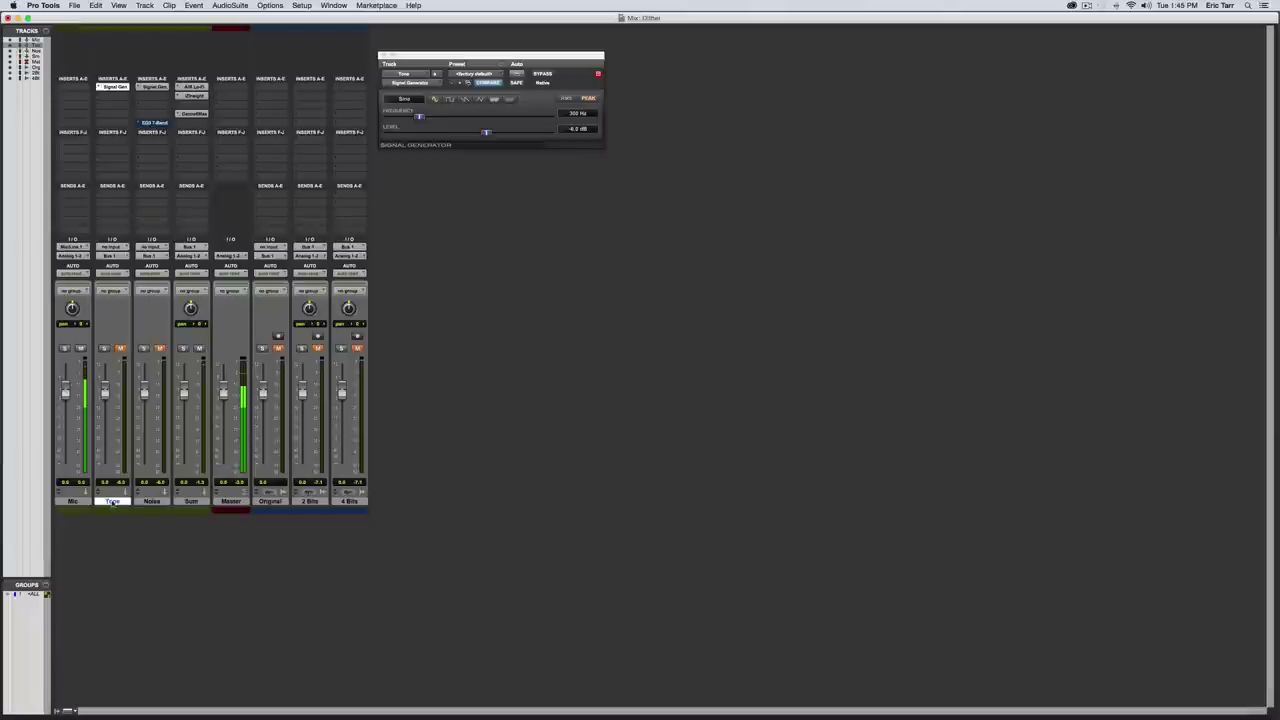
left_click(191, 501)
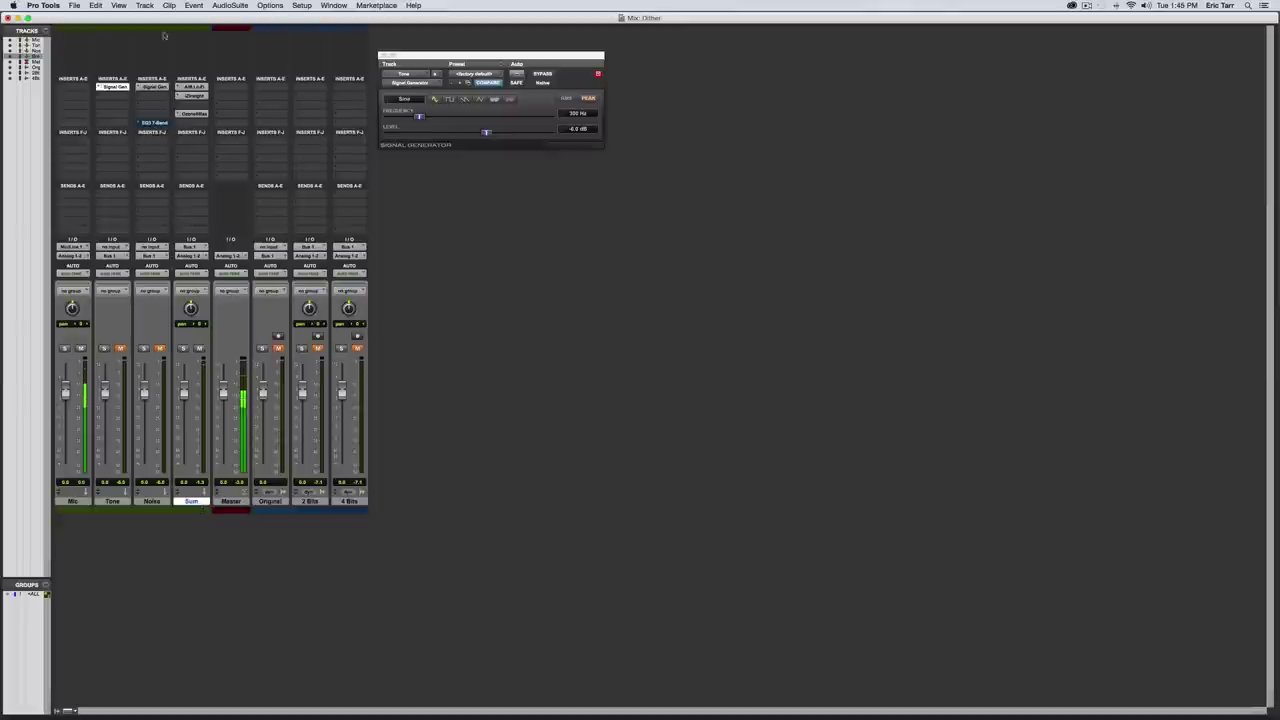
left_click(193, 87)
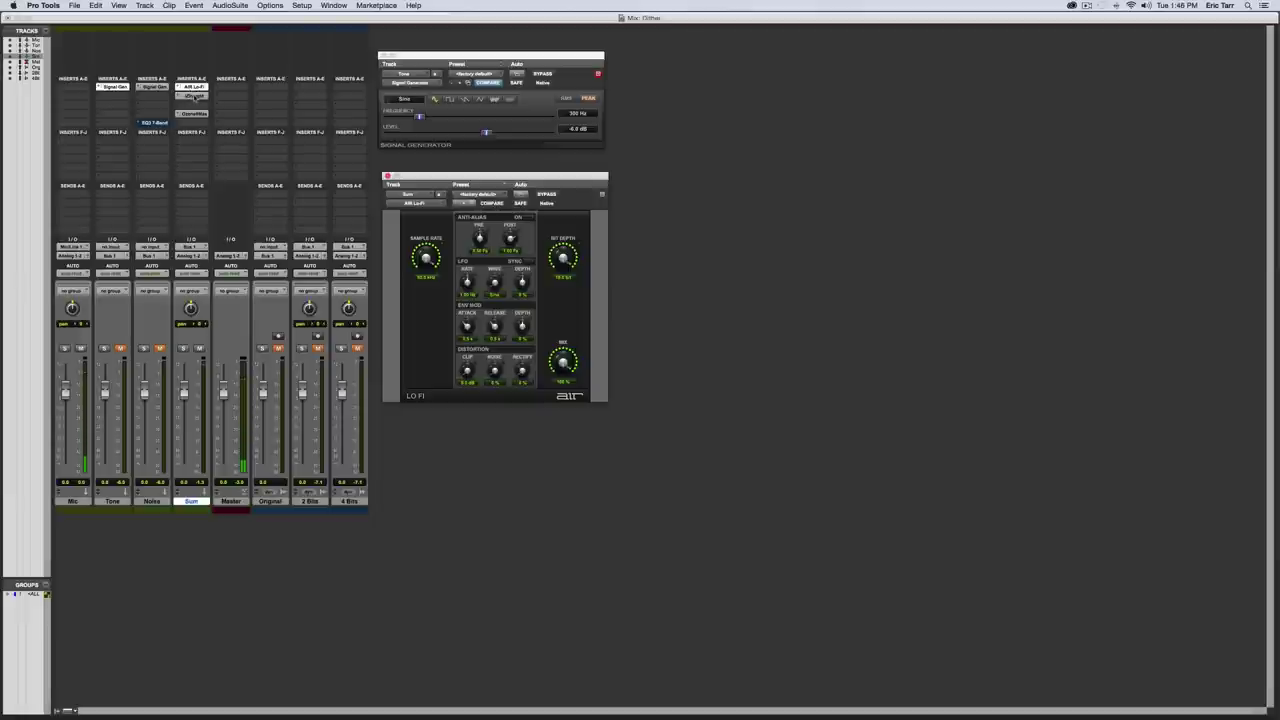
Step: Open iZotope Insight on Sum beside the other windows and bypass Sum's Ozone dither insert
left_click(193, 96)
left_click_drag(229, 24, 843, 64)
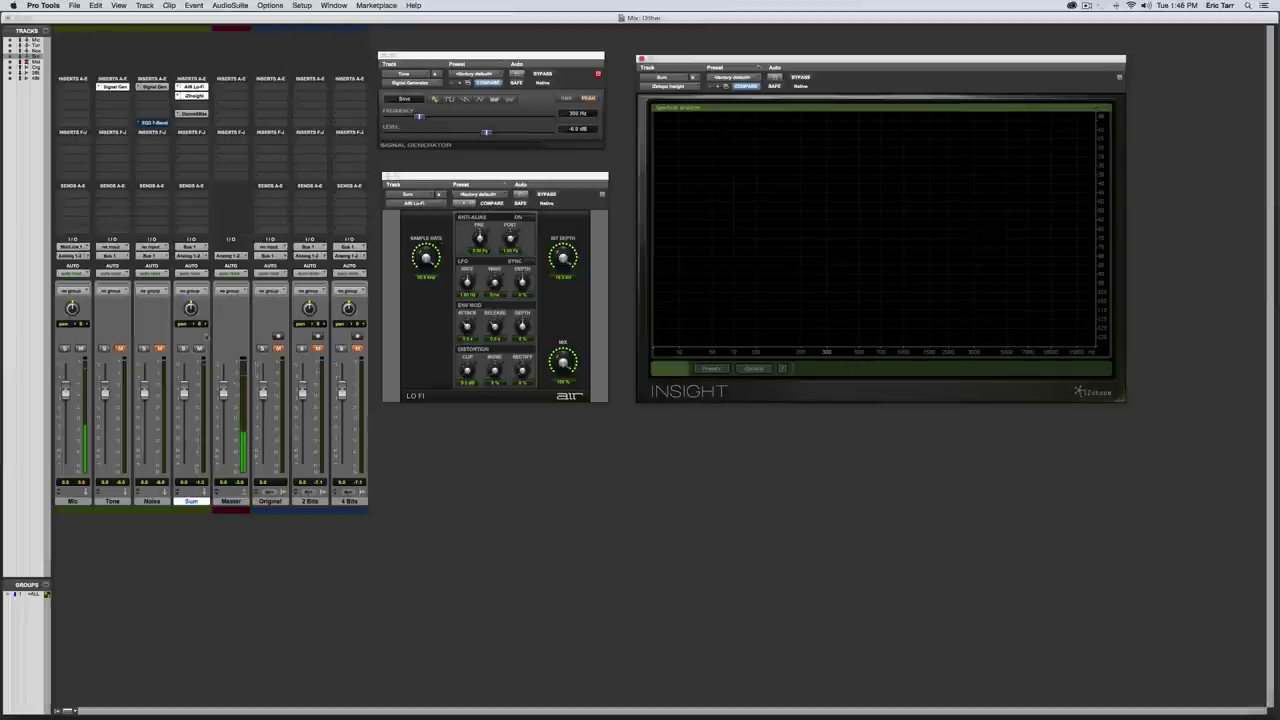
right_click(201, 114)
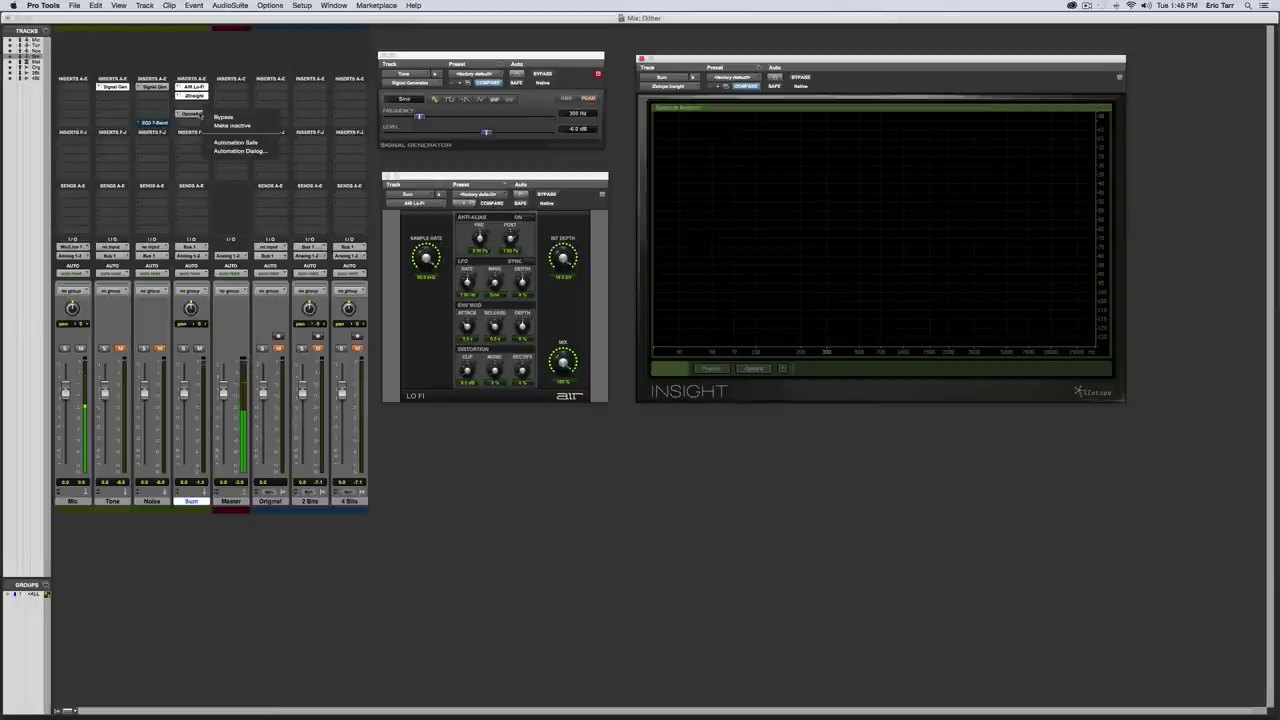
left_click(223, 117)
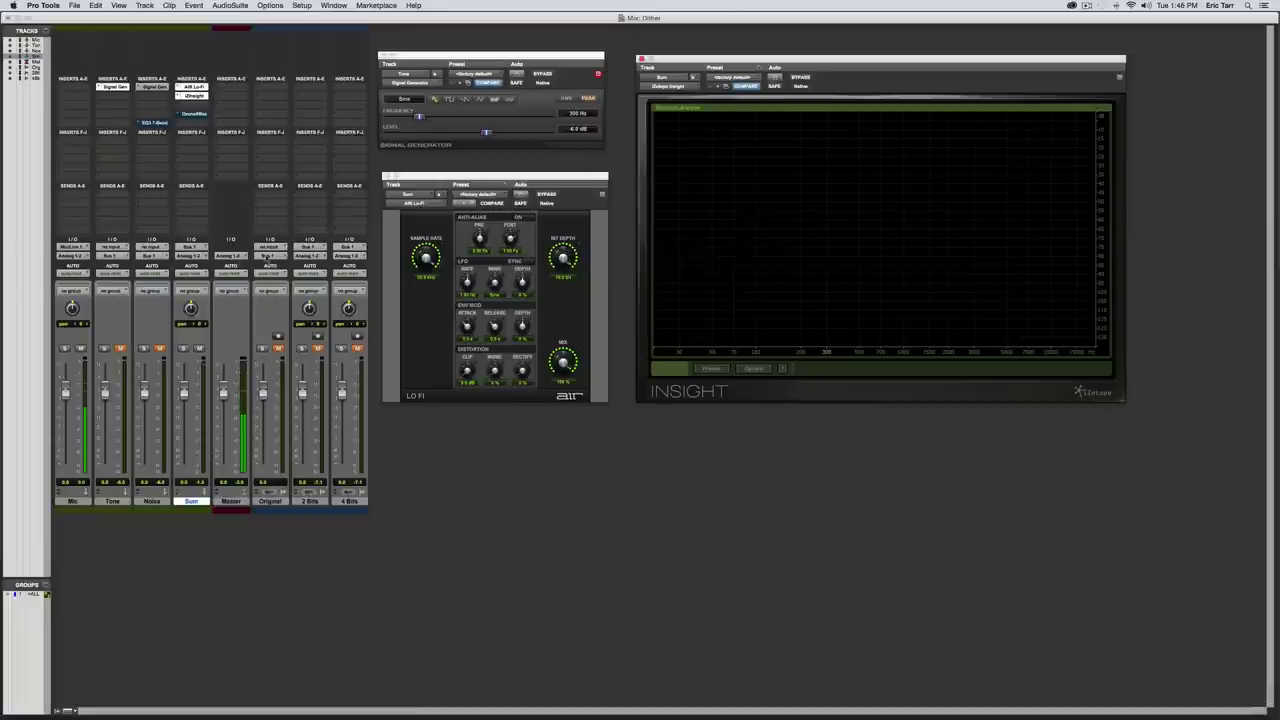
Step: Unmute the Tone track and drag the Lo-Fi bit depth down to crush the 300 Hz sine
left_click(120, 348)
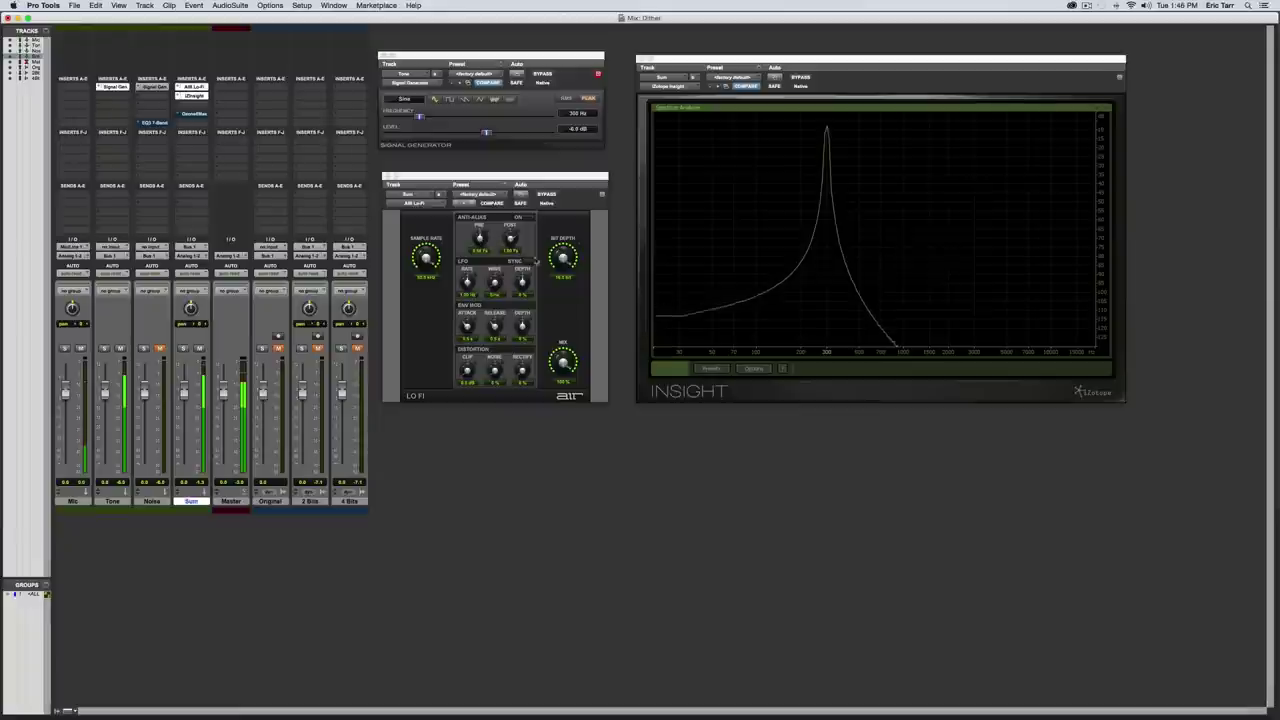
left_click_drag(563, 258, 558, 325)
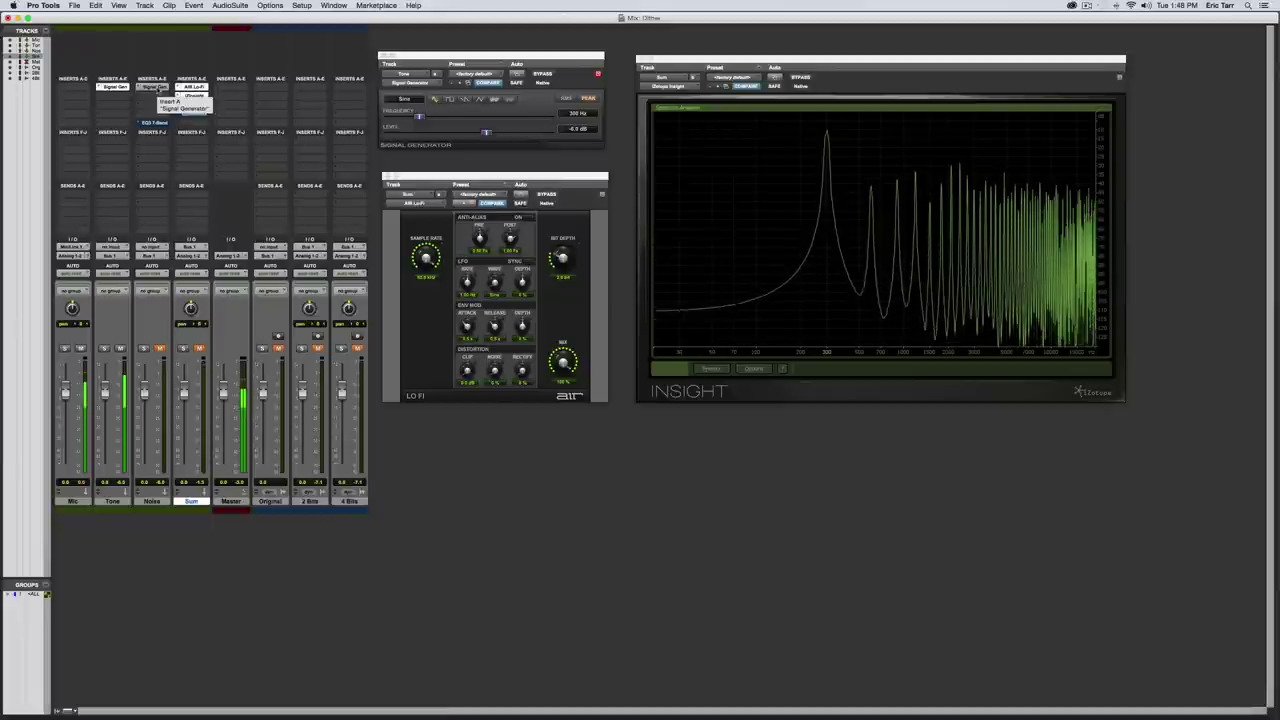
Step: Pull the Noise fader nearly all the way down, then raise it until white noise masks the harmonics
left_click(155, 88)
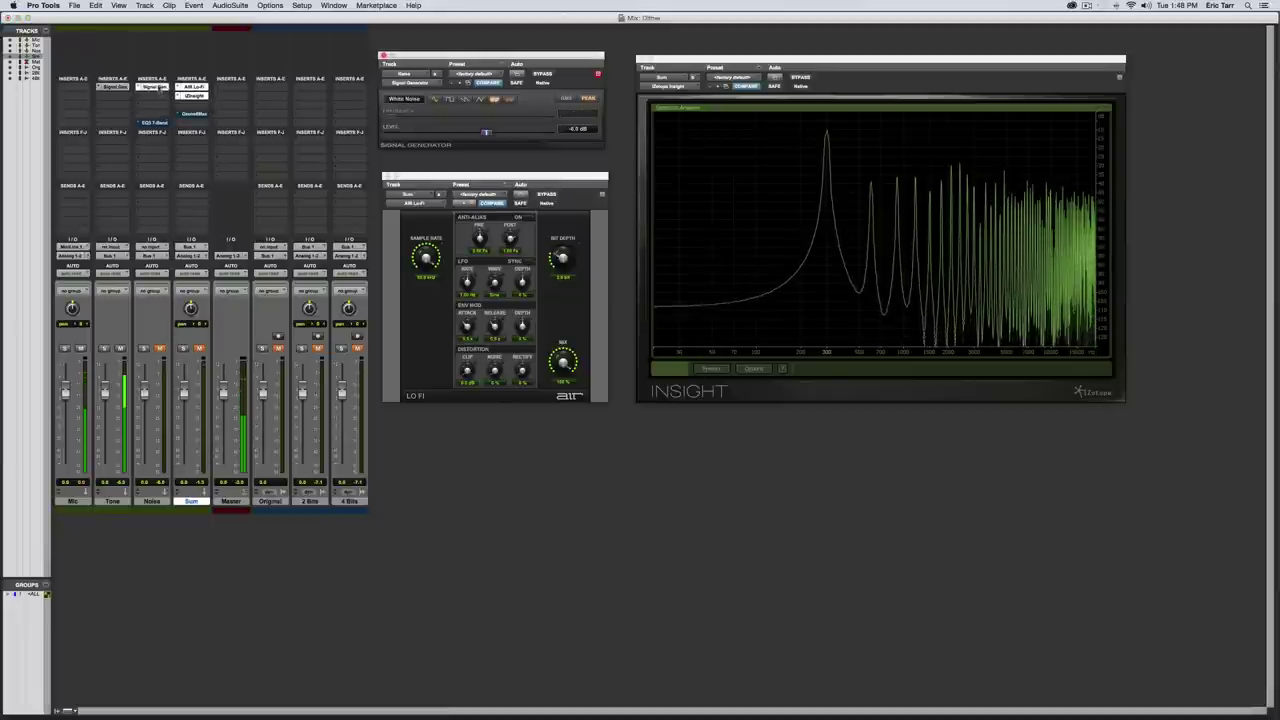
left_click(151, 501)
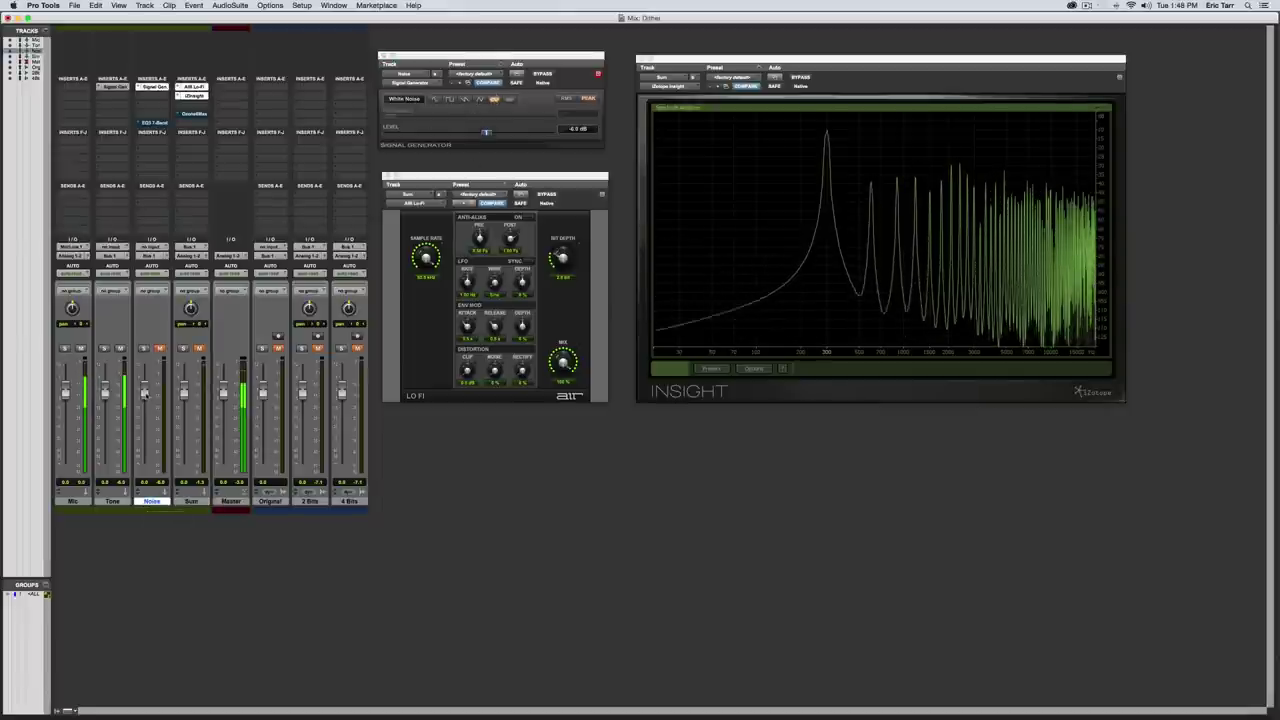
left_click_drag(144, 393, 145, 468)
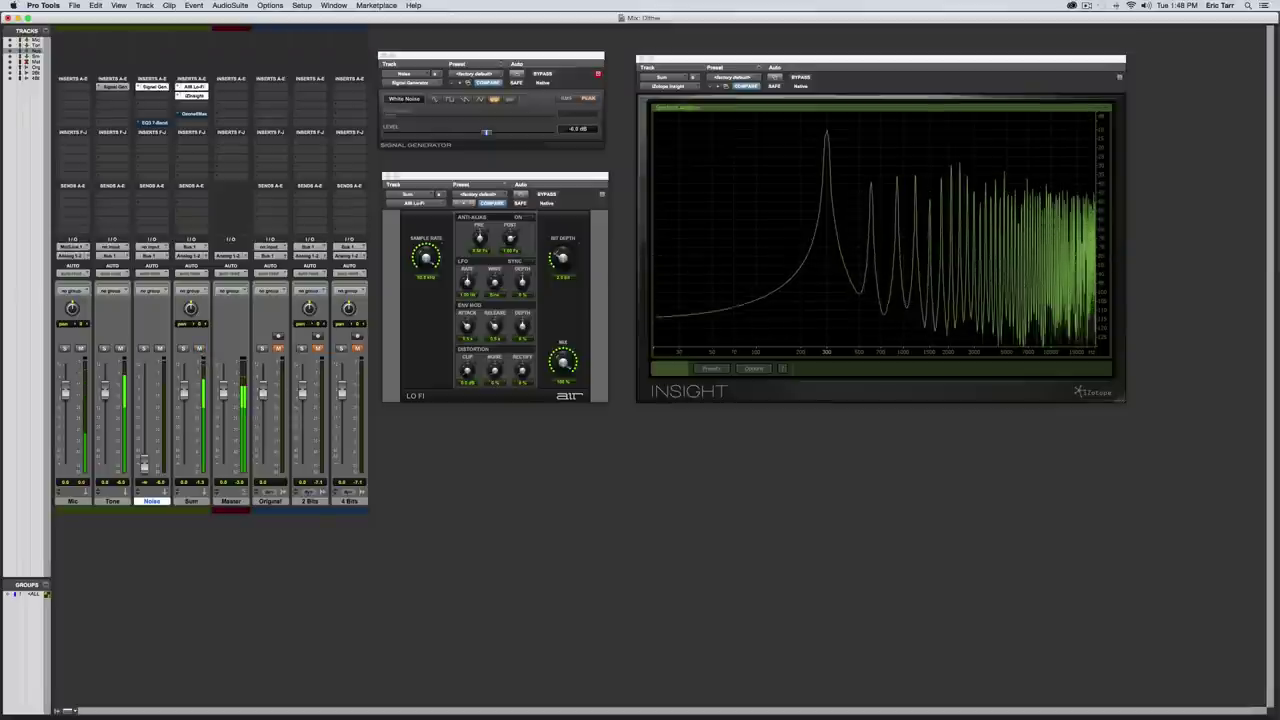
left_click_drag(144, 466, 163, 407)
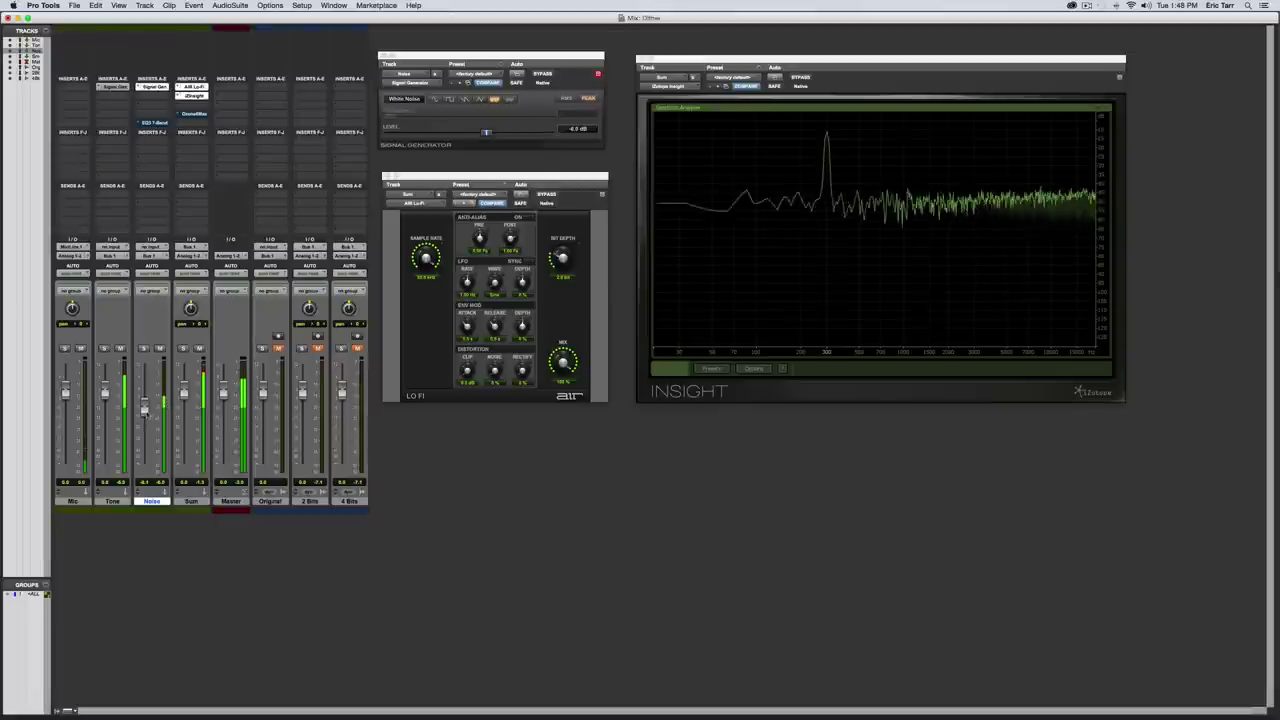
left_click_drag(146, 410, 149, 408)
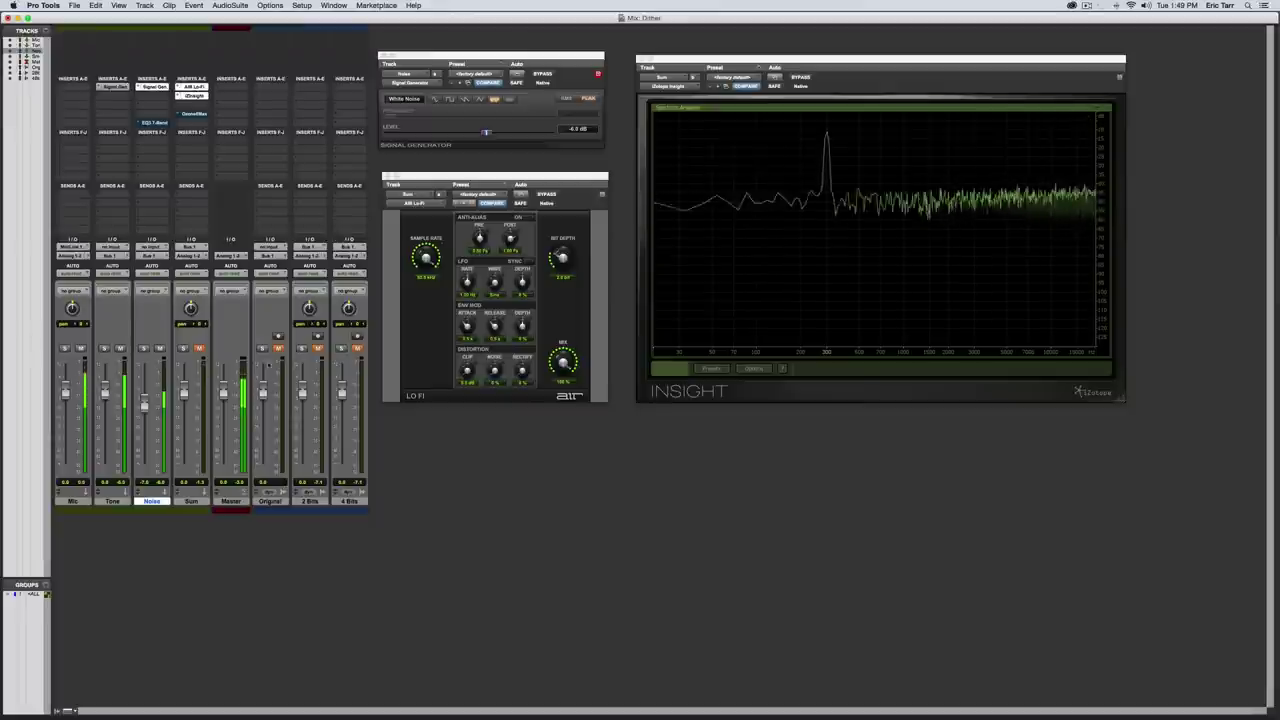
Step: Drop the Noise level, change the Lo-Fi bit depth, then bring white noise to about -37.5 dB
left_click_drag(144, 403, 144, 466)
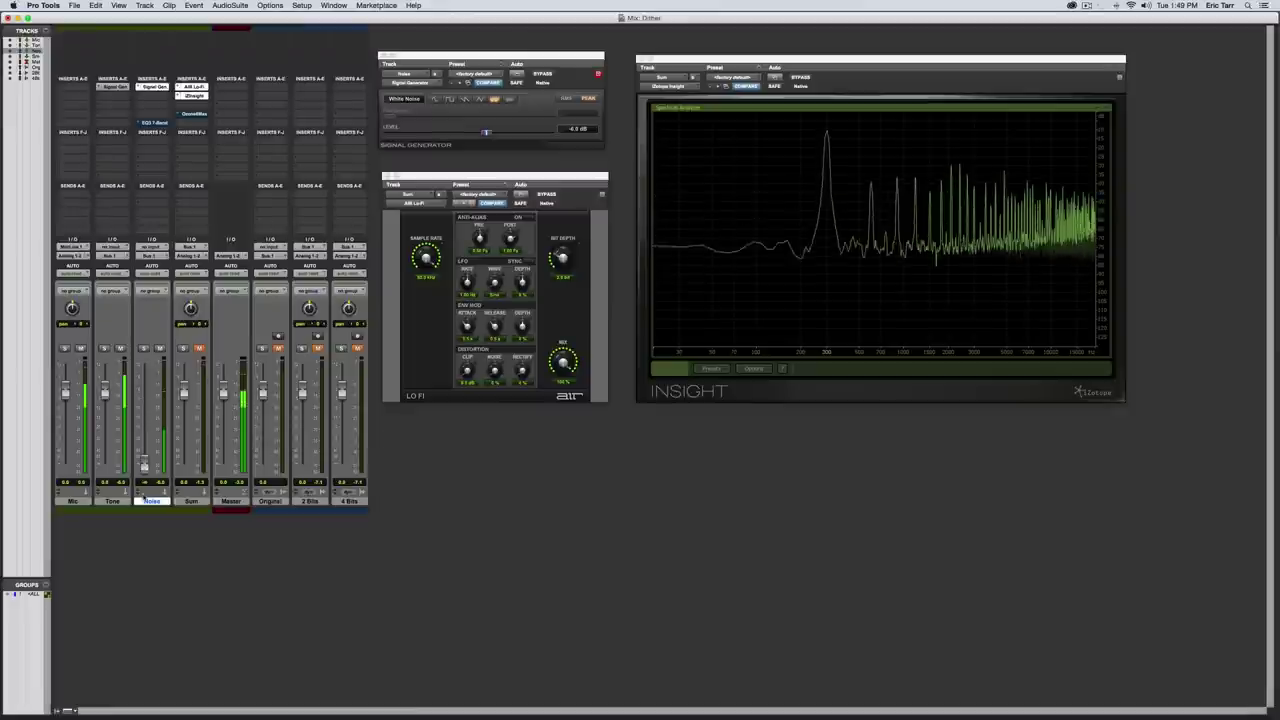
left_click(561, 258)
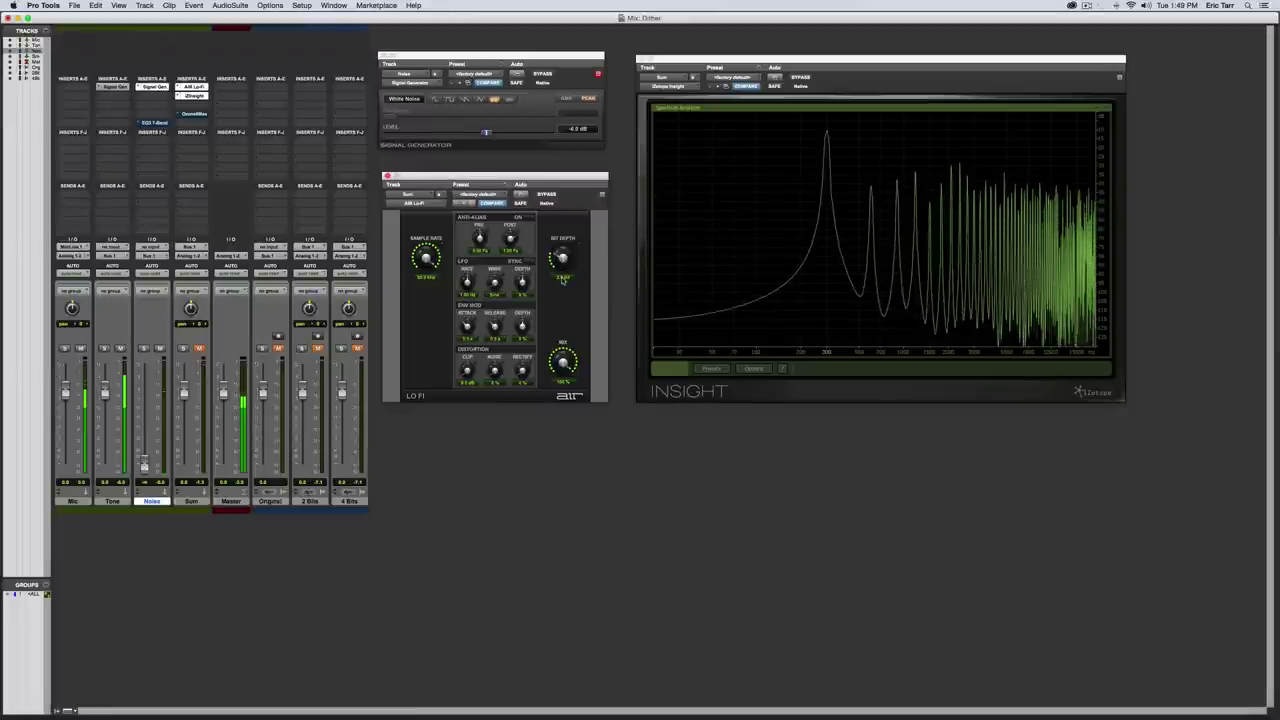
left_click_drag(561, 258, 536, 276)
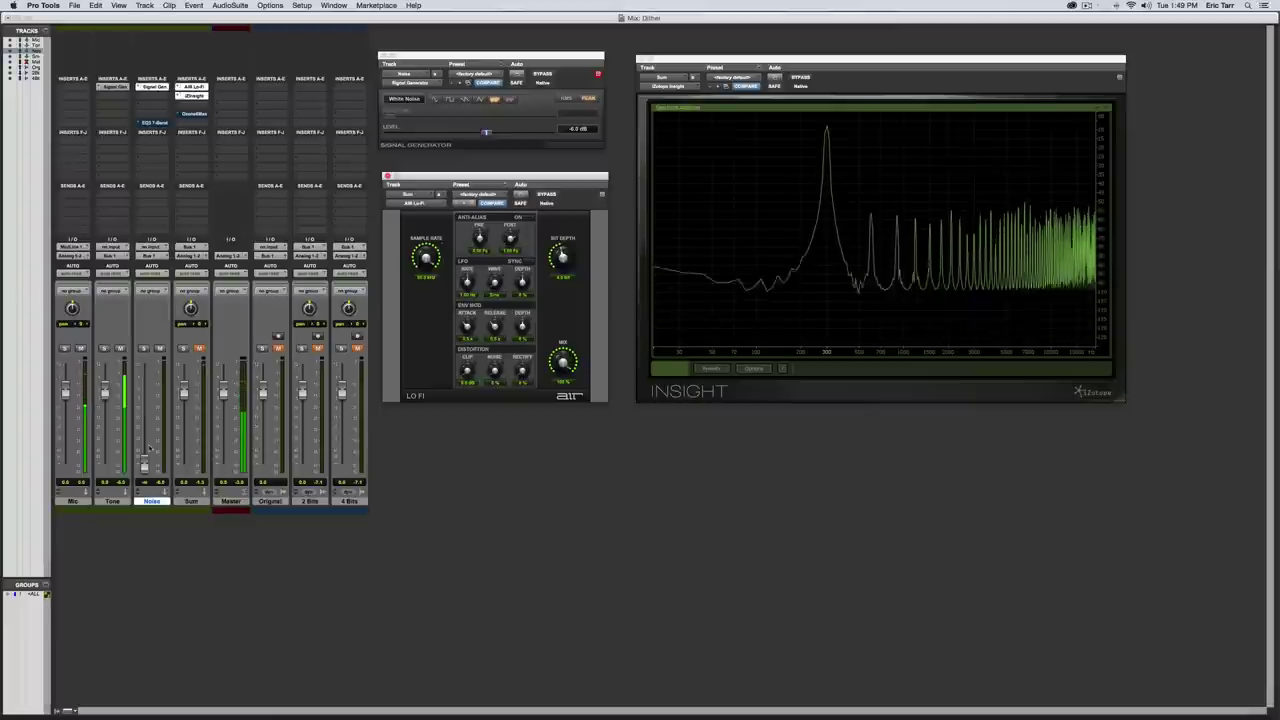
left_click_drag(144, 466, 146, 441)
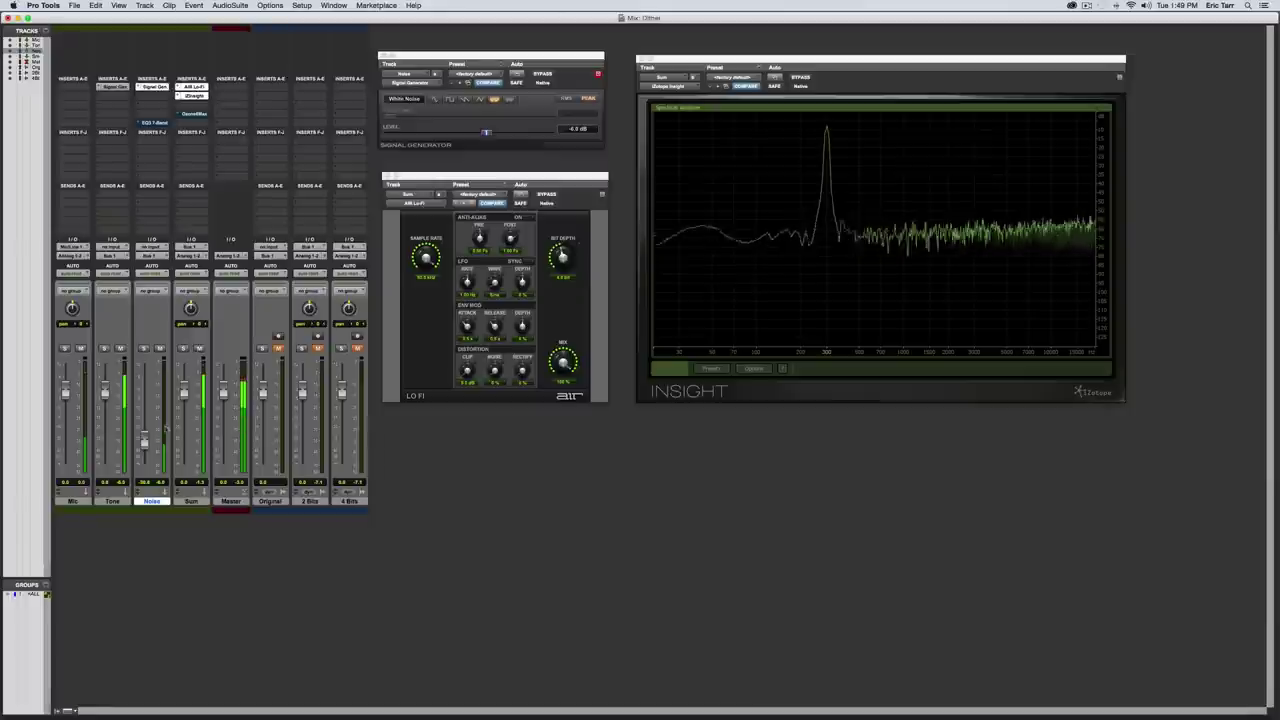
mouse_move(144, 441)
left_mouse_down()
mouse_move(144, 476)
mouse_move(144, 436)
left_mouse_up()
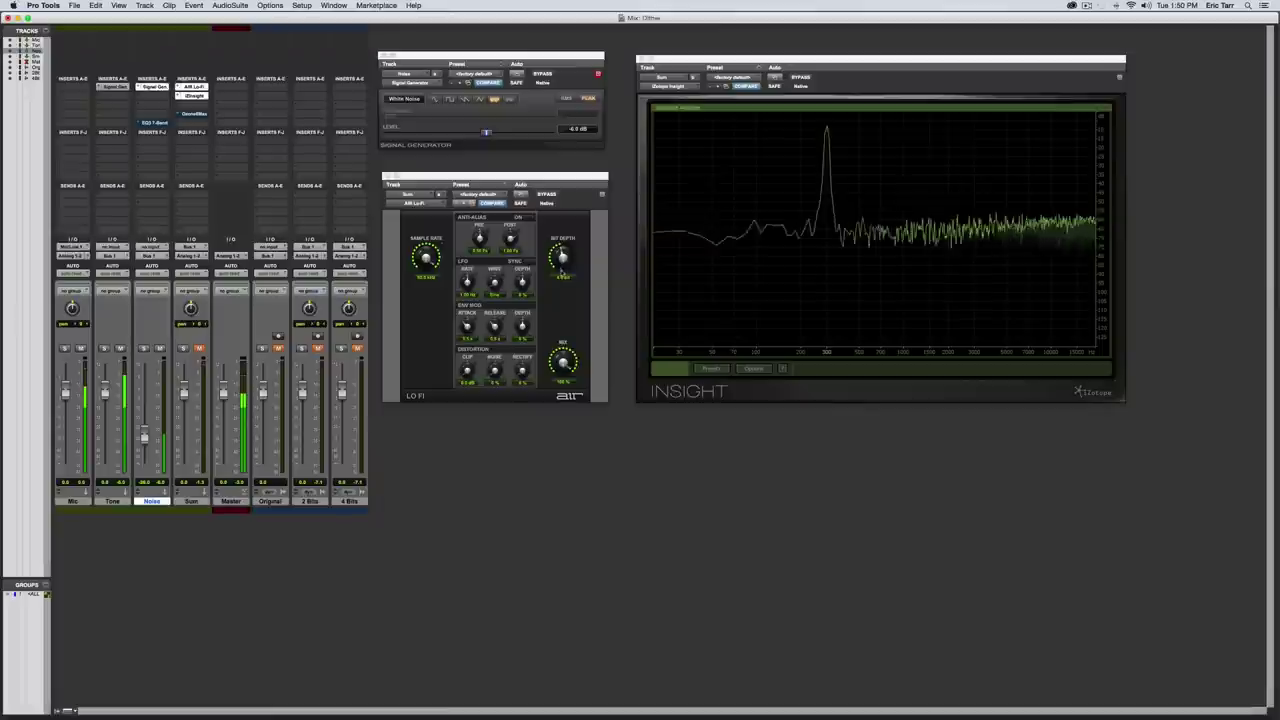
Step: Enter a new value in the Lo-Fi Bit Depth readout
left_click(560, 277)
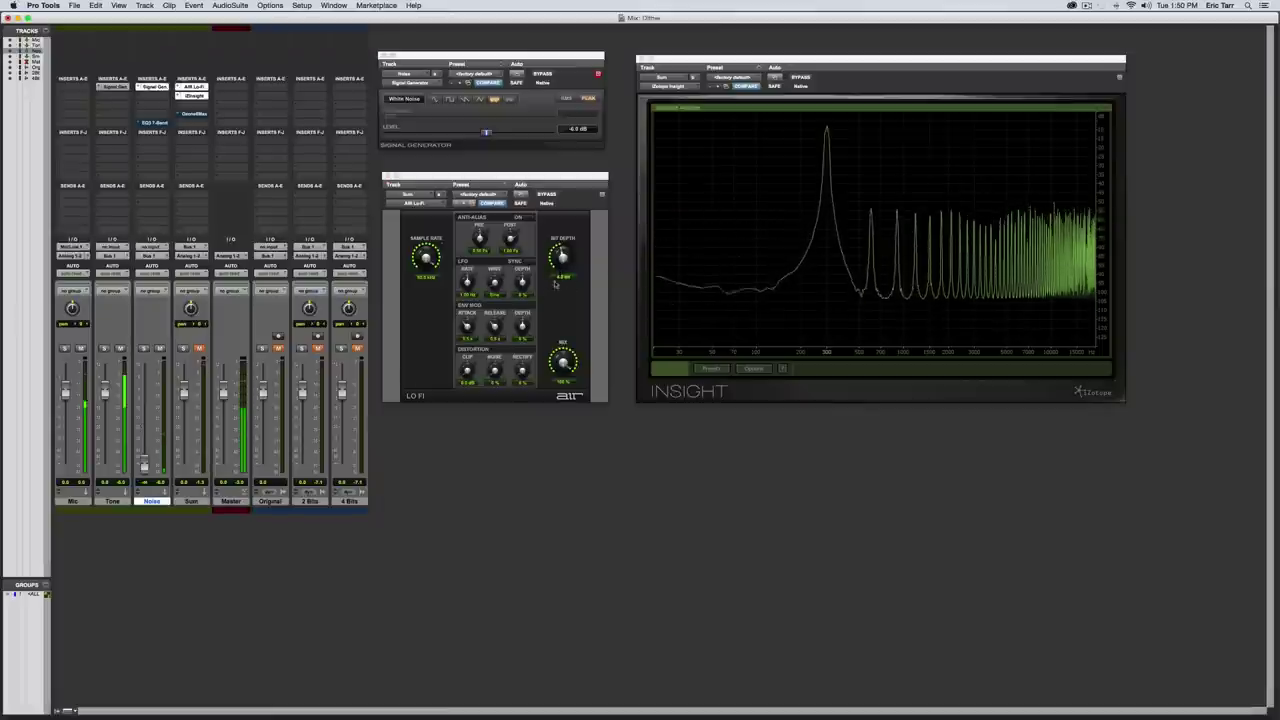
left_click(558, 278)
key("Return")
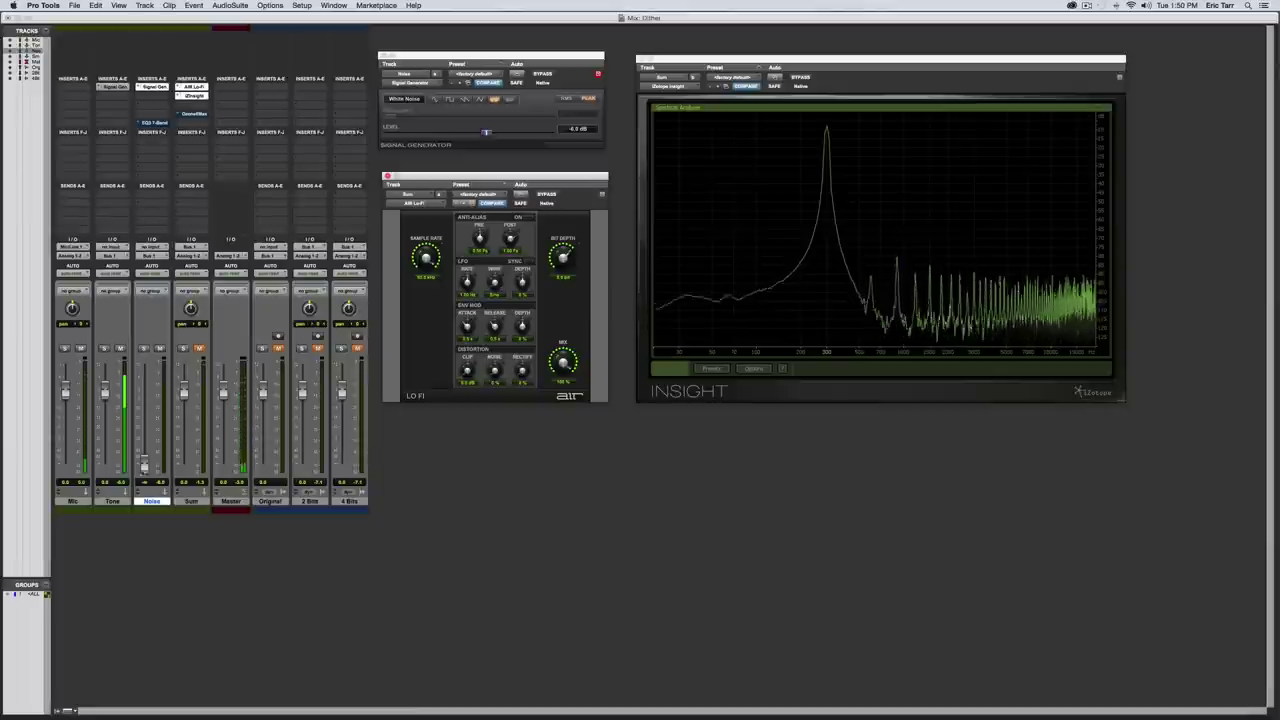
Step: Unmute the Sum track, nudge the Noise fader, then mute the Noise track
left_click(199, 348)
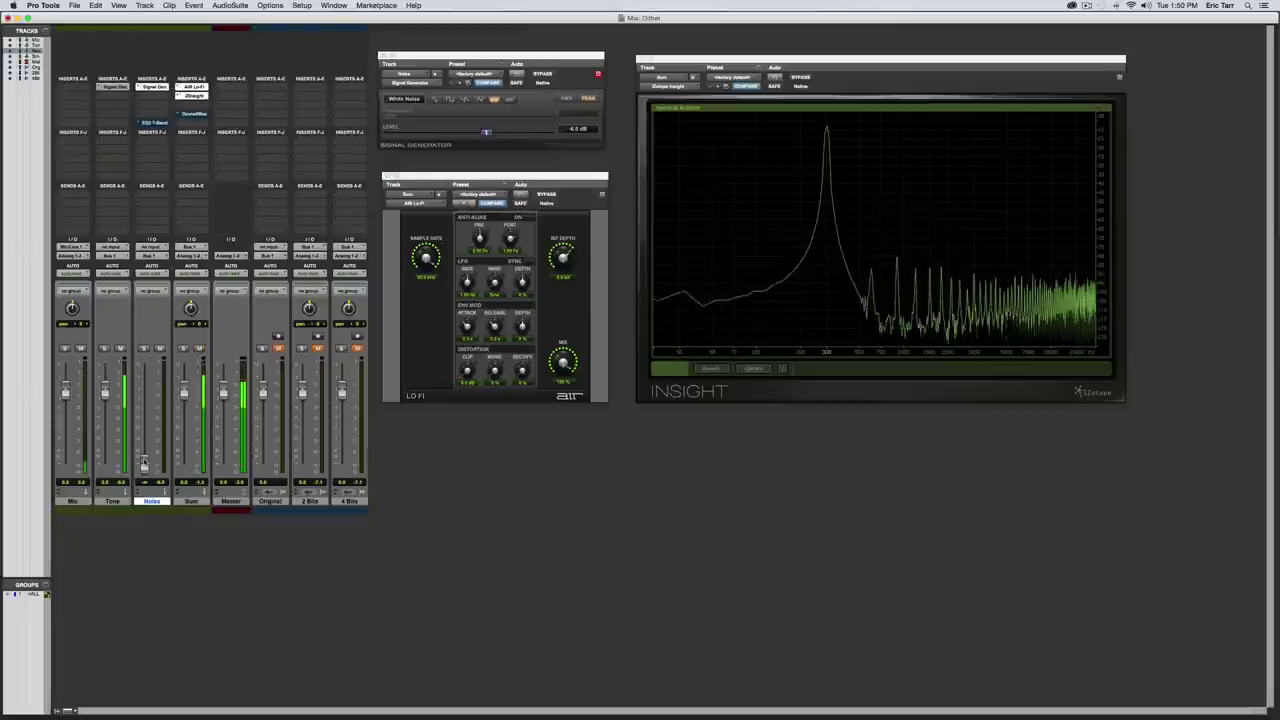
left_click_drag(144, 463, 145, 452)
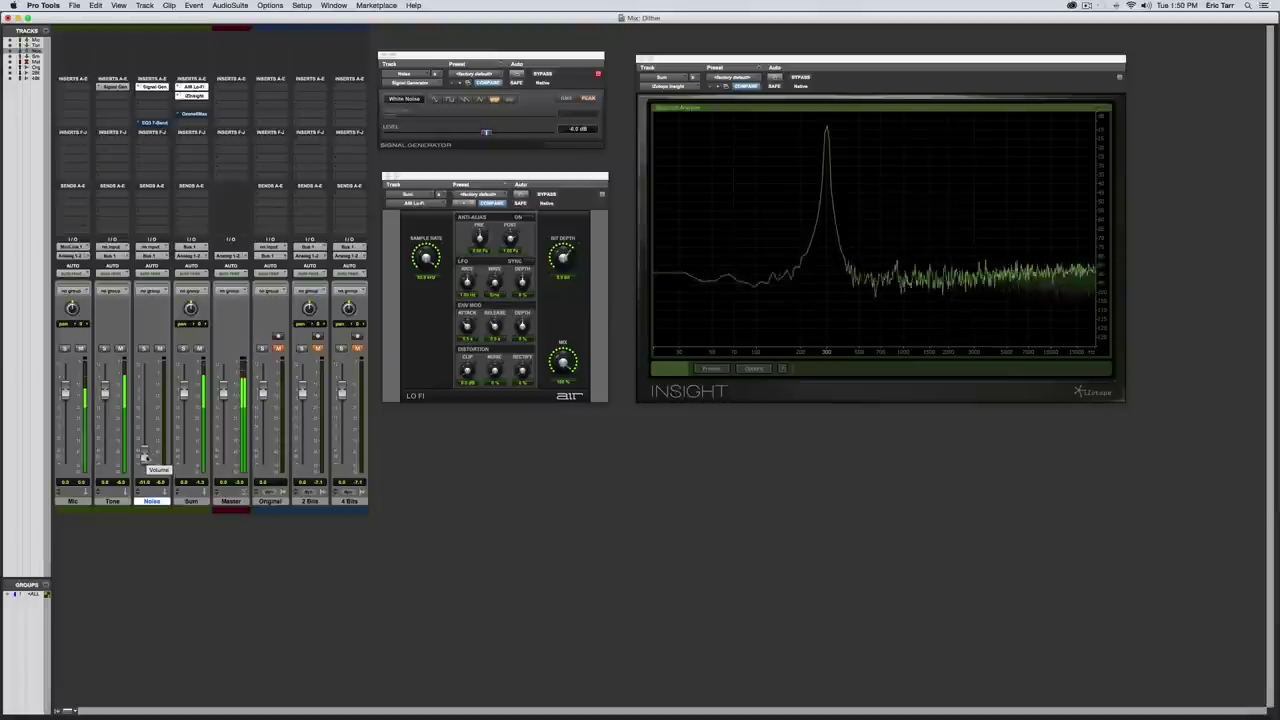
key("shift+m")
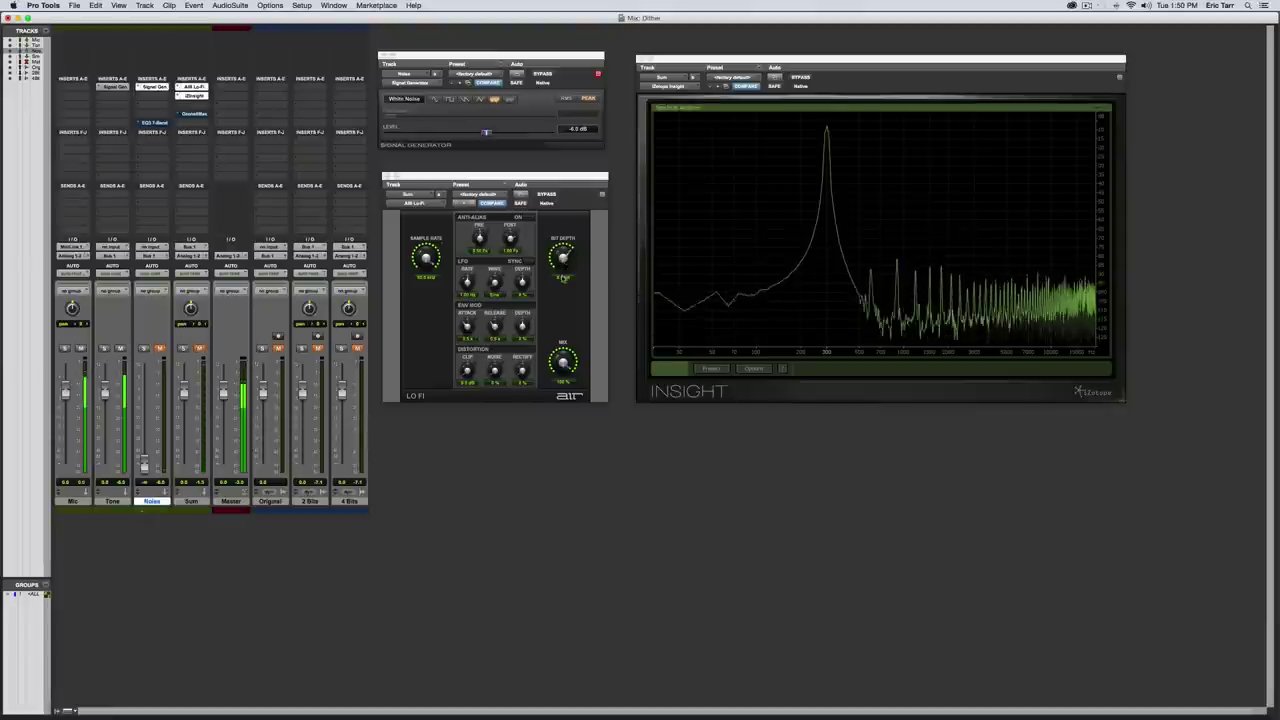
Step: Nudge the Lo-Fi bit depth up, then unmute Noise and raise it to about -60 dB
left_click(563, 258)
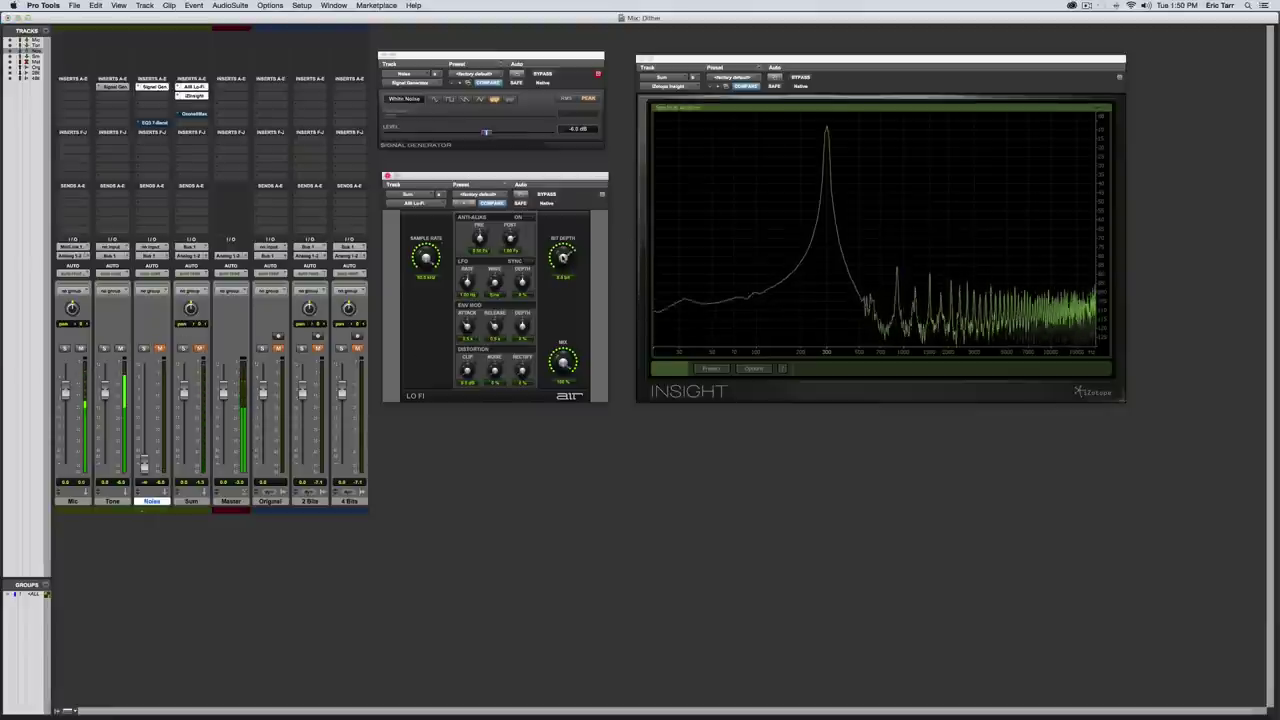
left_click_drag(563, 258, 563, 255)
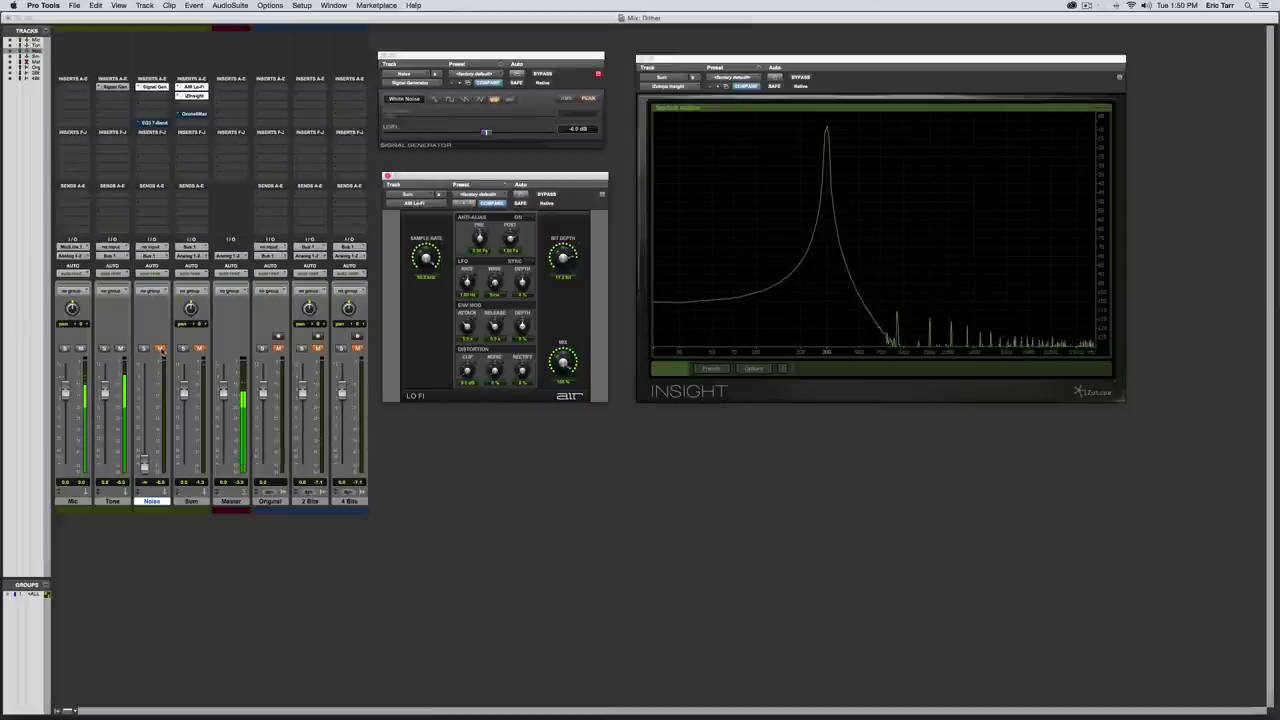
left_click(160, 349)
left_click_drag(144, 463, 144, 459)
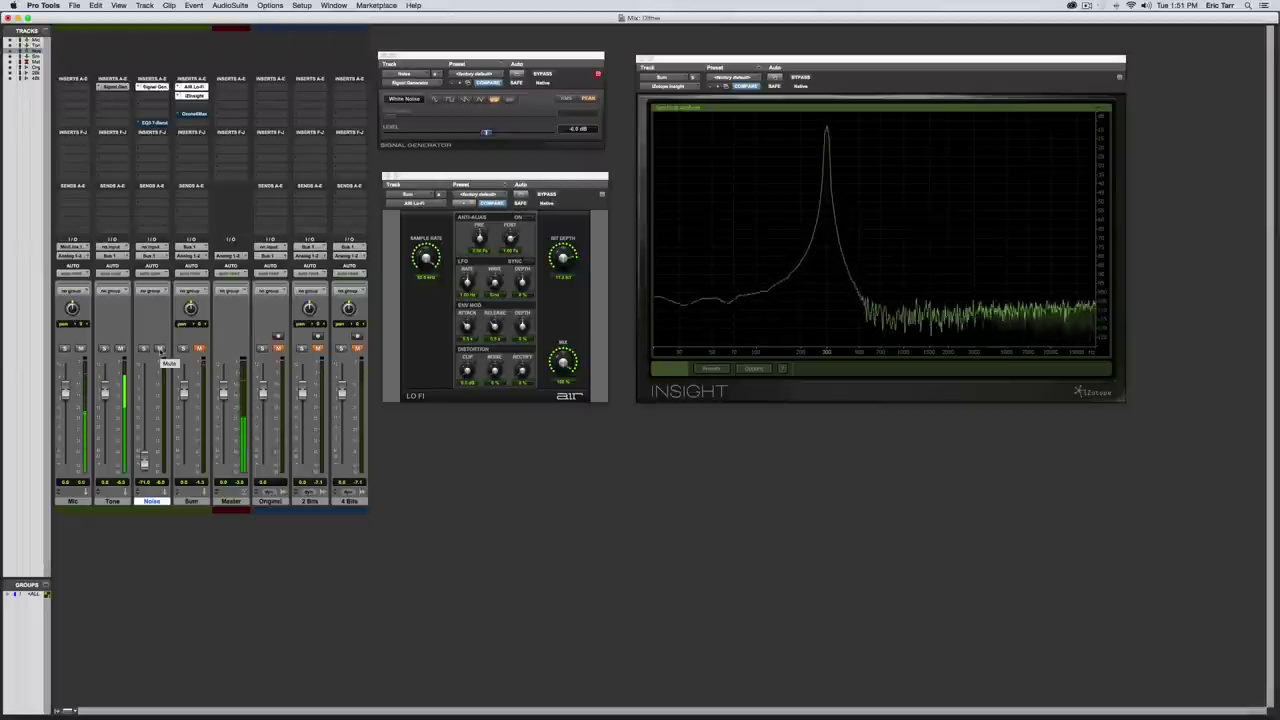
Step: Mute the Noise track and open Sum's Ozone 6 dither window, moved clear of the other plug-ins
left_click(160, 350)
left_click(194, 114)
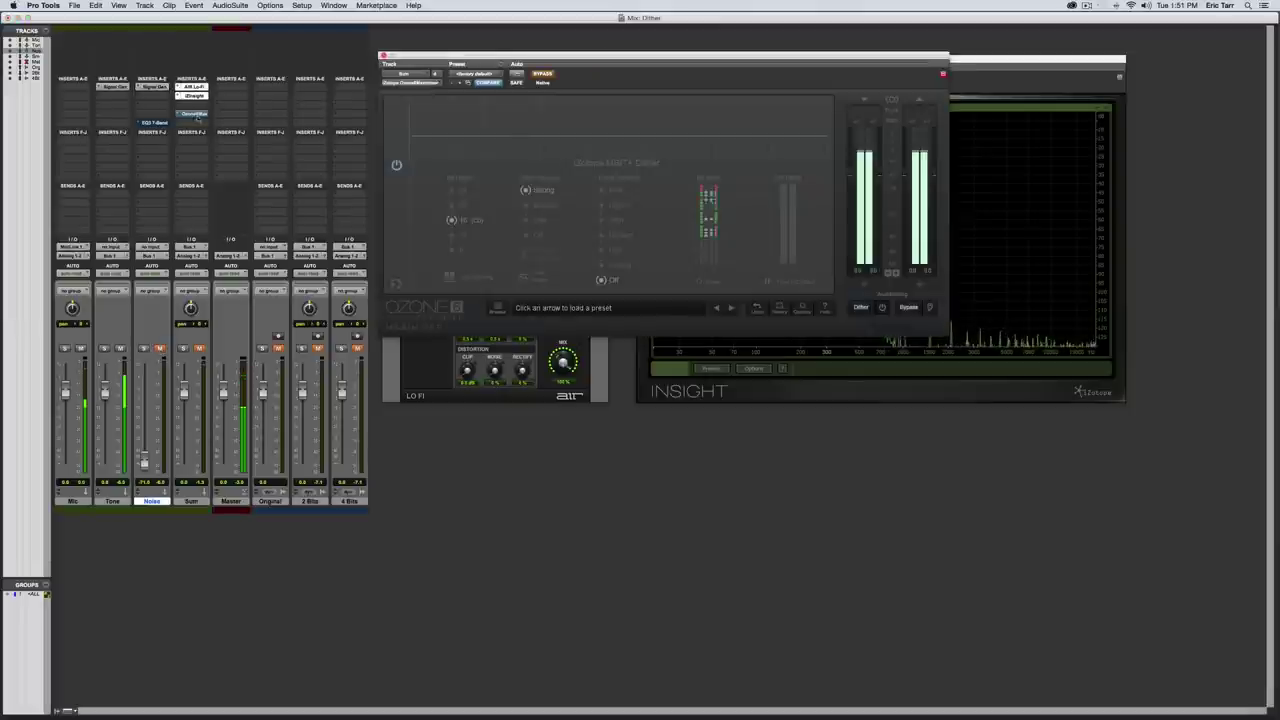
left_click_drag(660, 56, 707, 229)
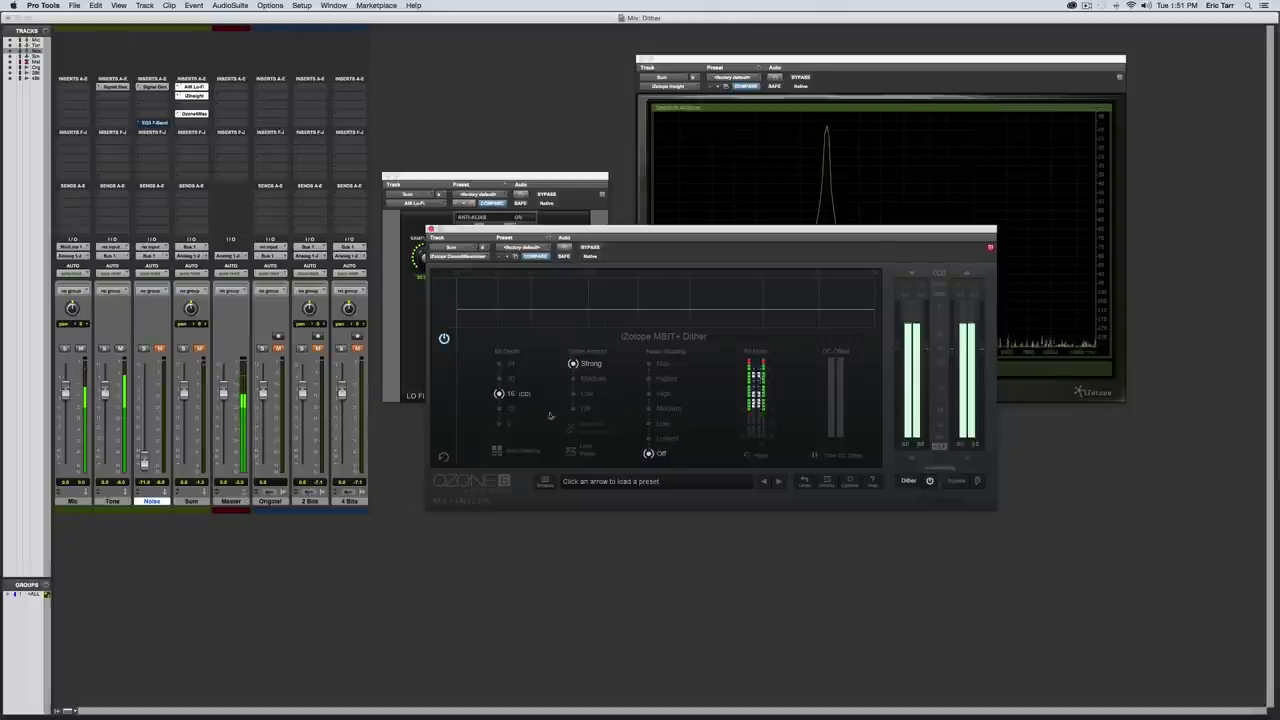
Step: Step Ozone noise shaping from Lowest through Low, Medium, High, Higher to Max, then bypass the dither
left_click(670, 439)
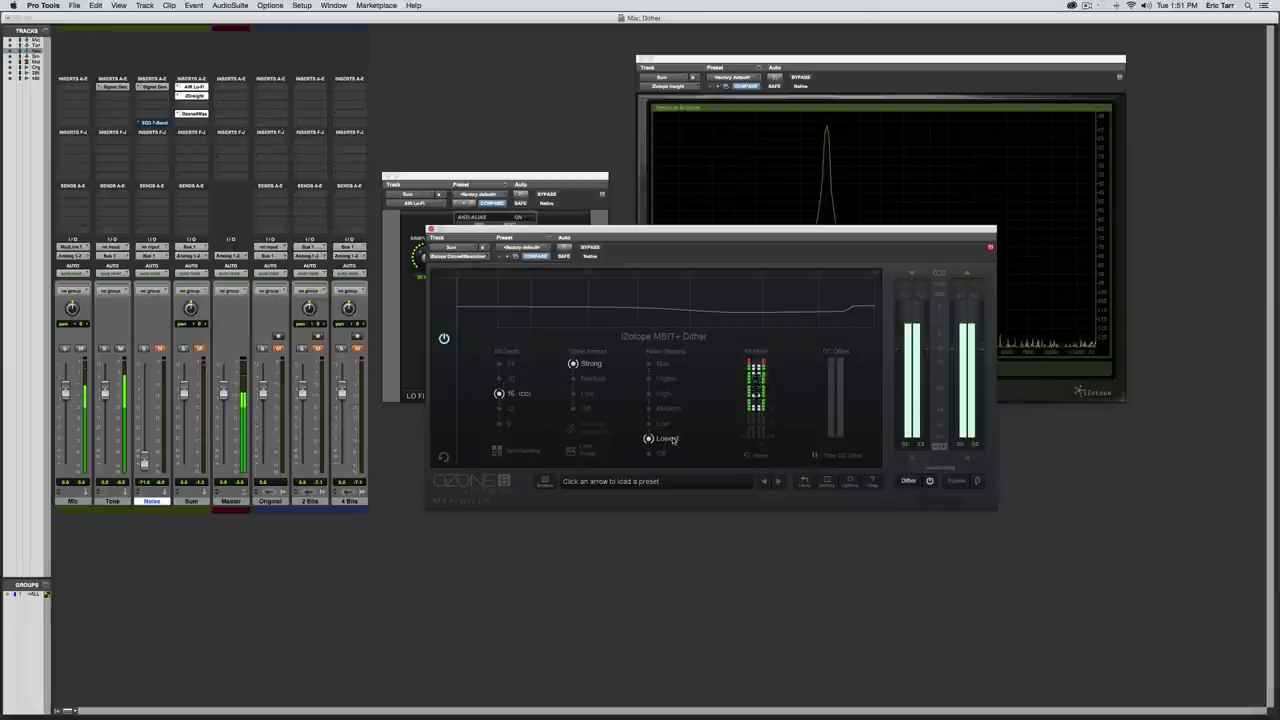
left_click(664, 424)
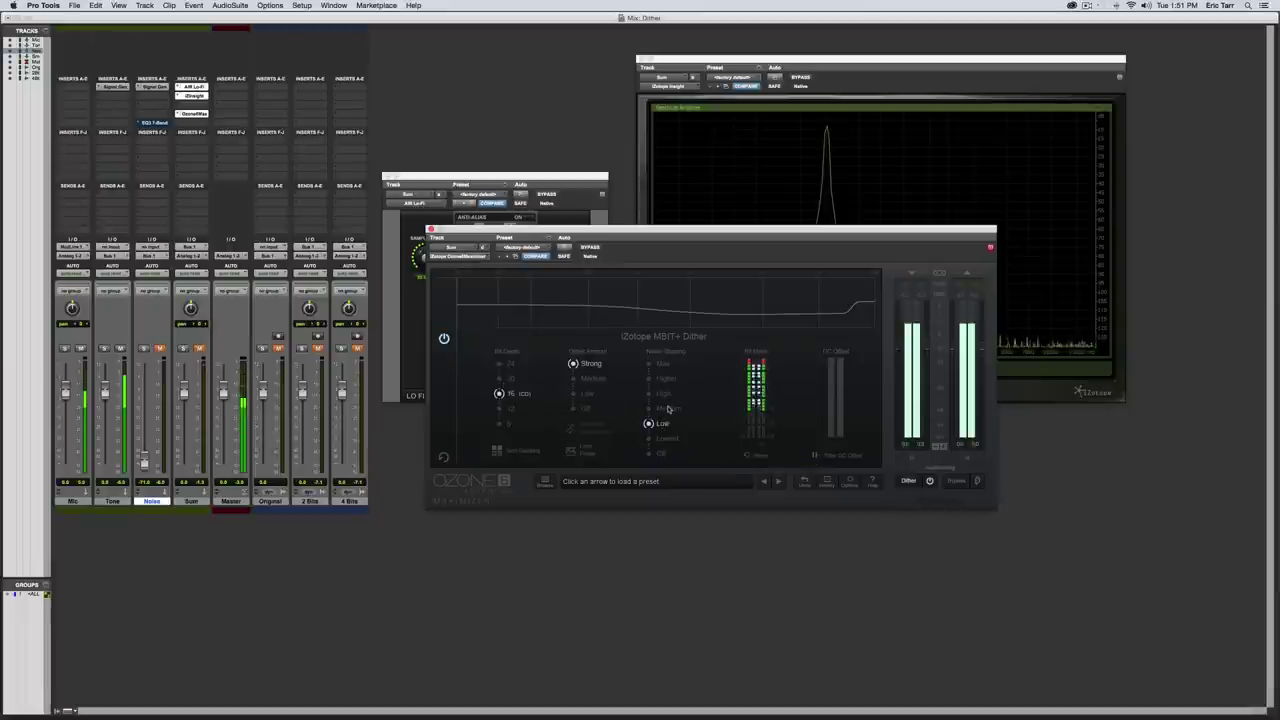
left_click(668, 409)
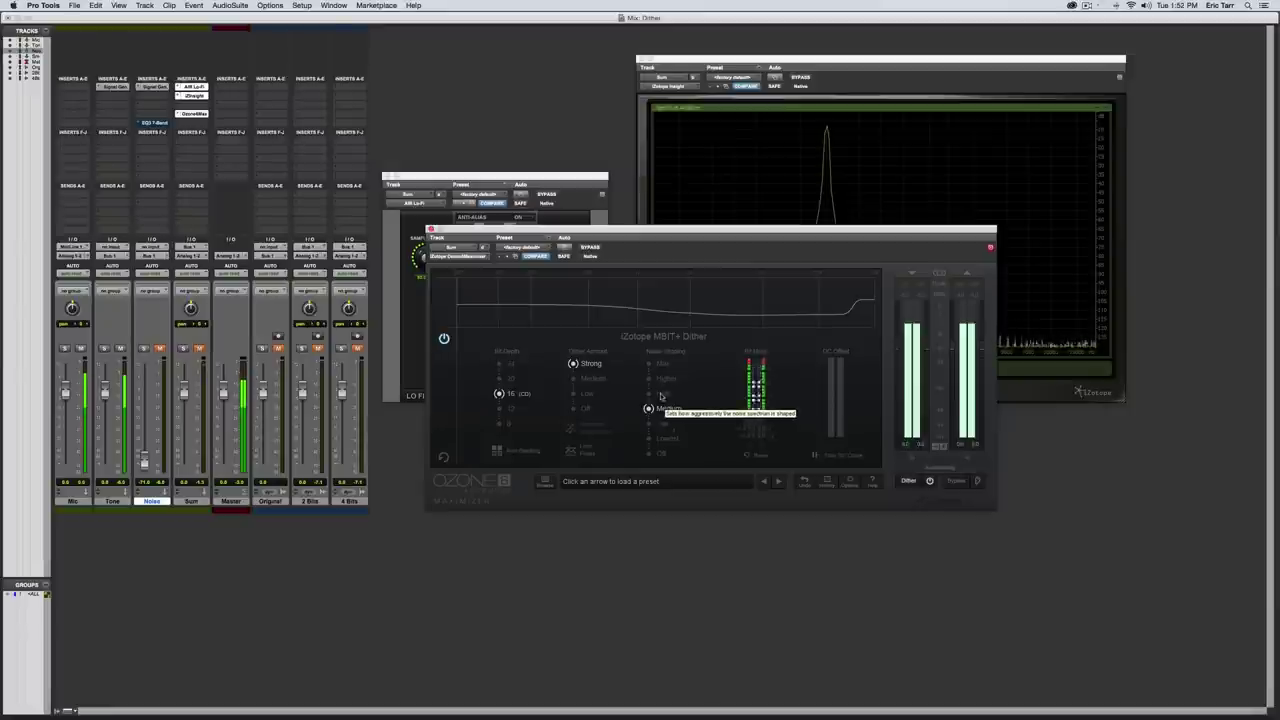
left_click(660, 395)
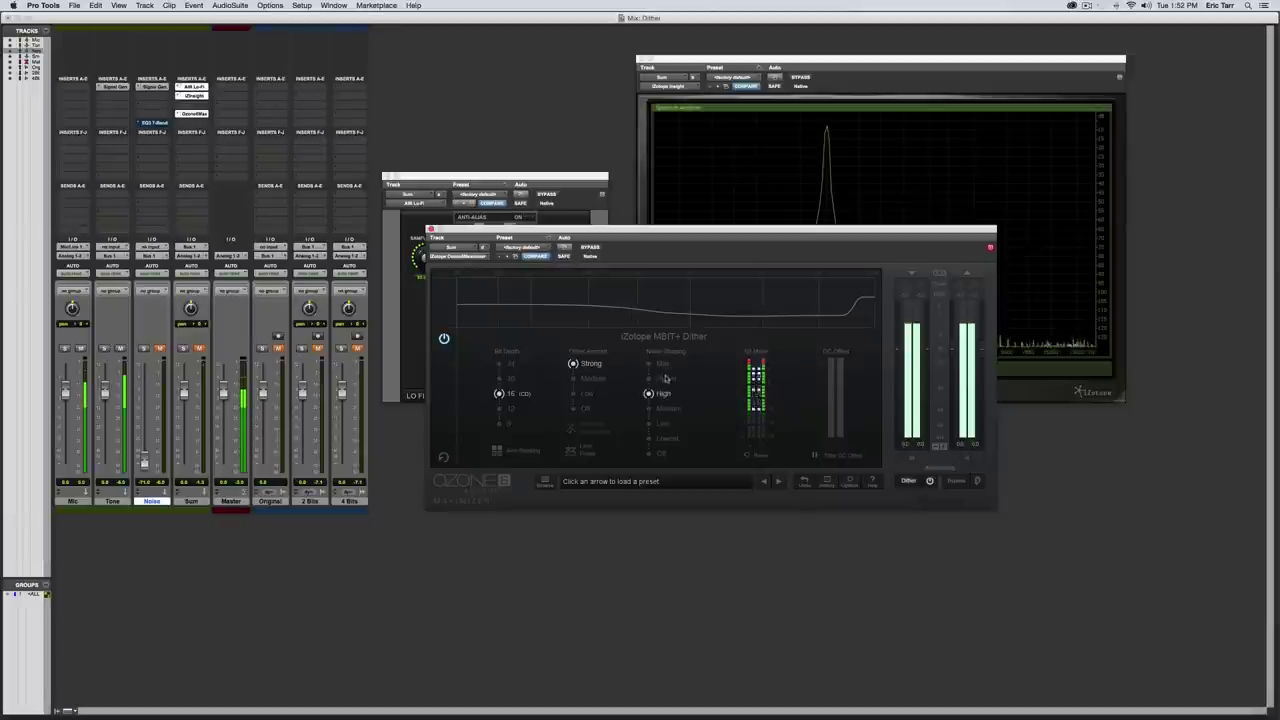
left_click(666, 380)
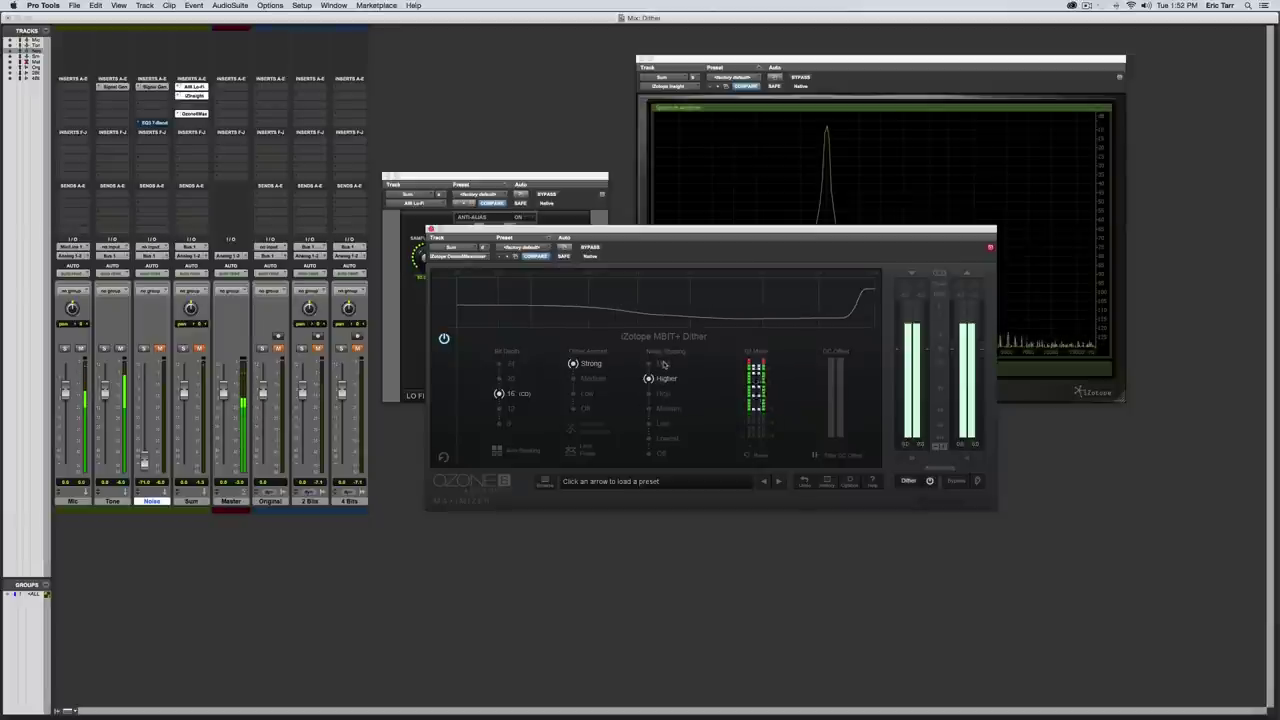
left_click(663, 364)
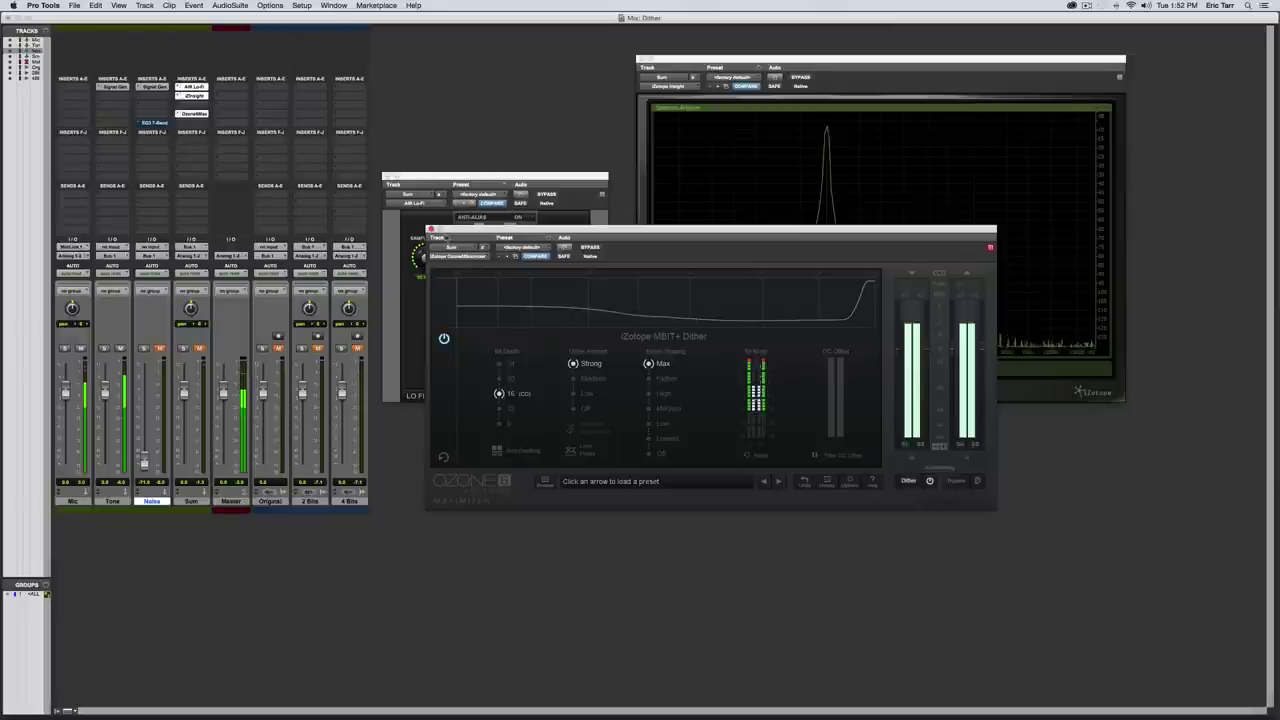
left_click(597, 248)
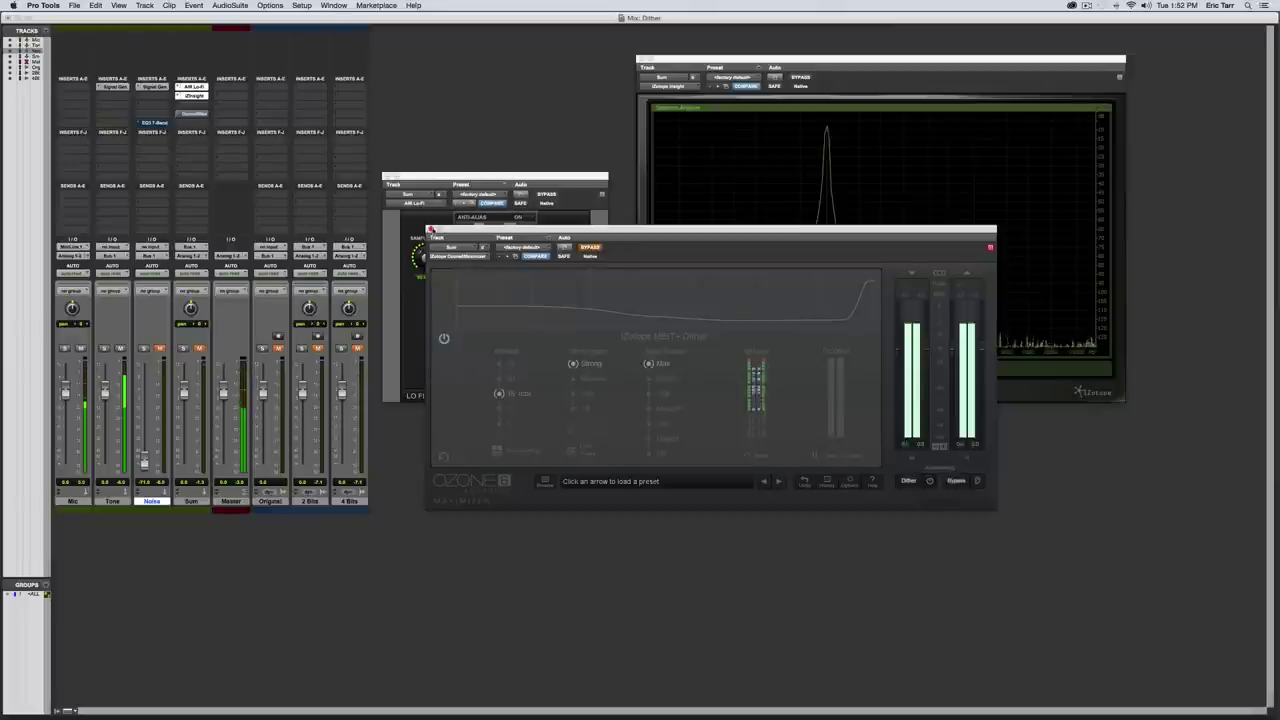
Step: Close Ozone, open the Noise track's EQ3 7-Band below the Lo-Fi plug-in, and mute Tone
left_click(431, 230)
left_click(153, 122)
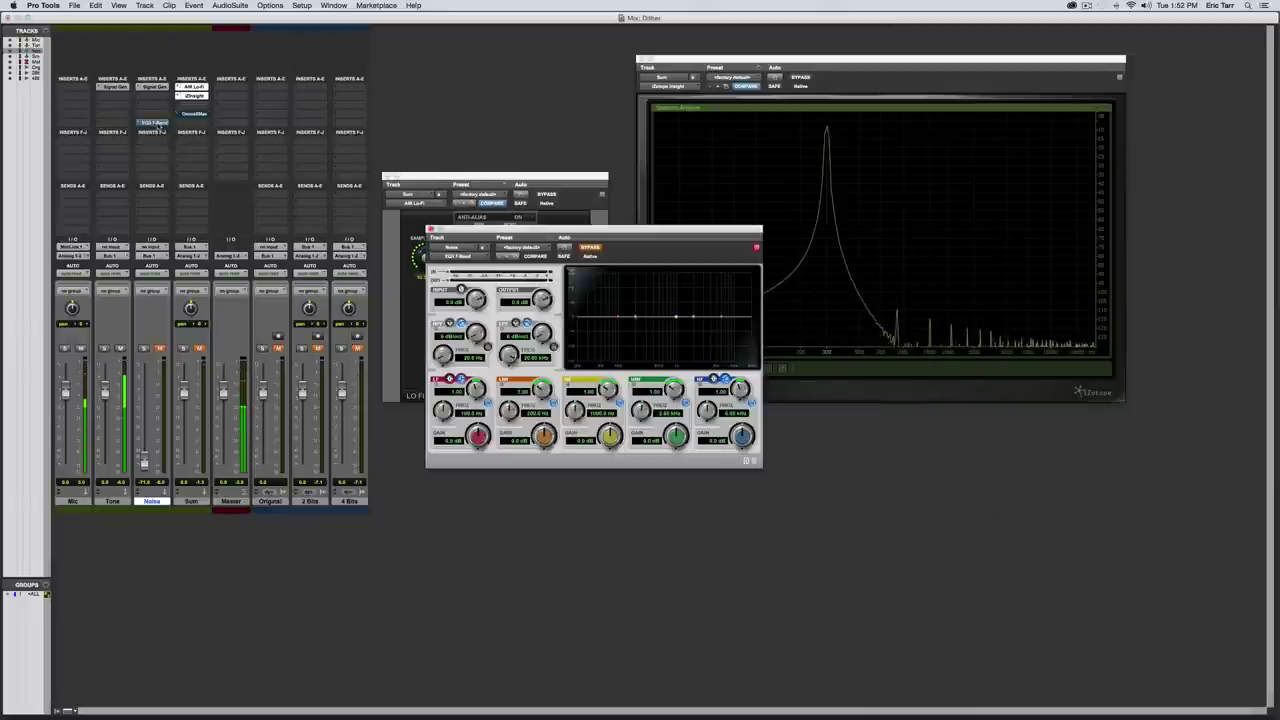
left_click_drag(577, 233, 663, 389)
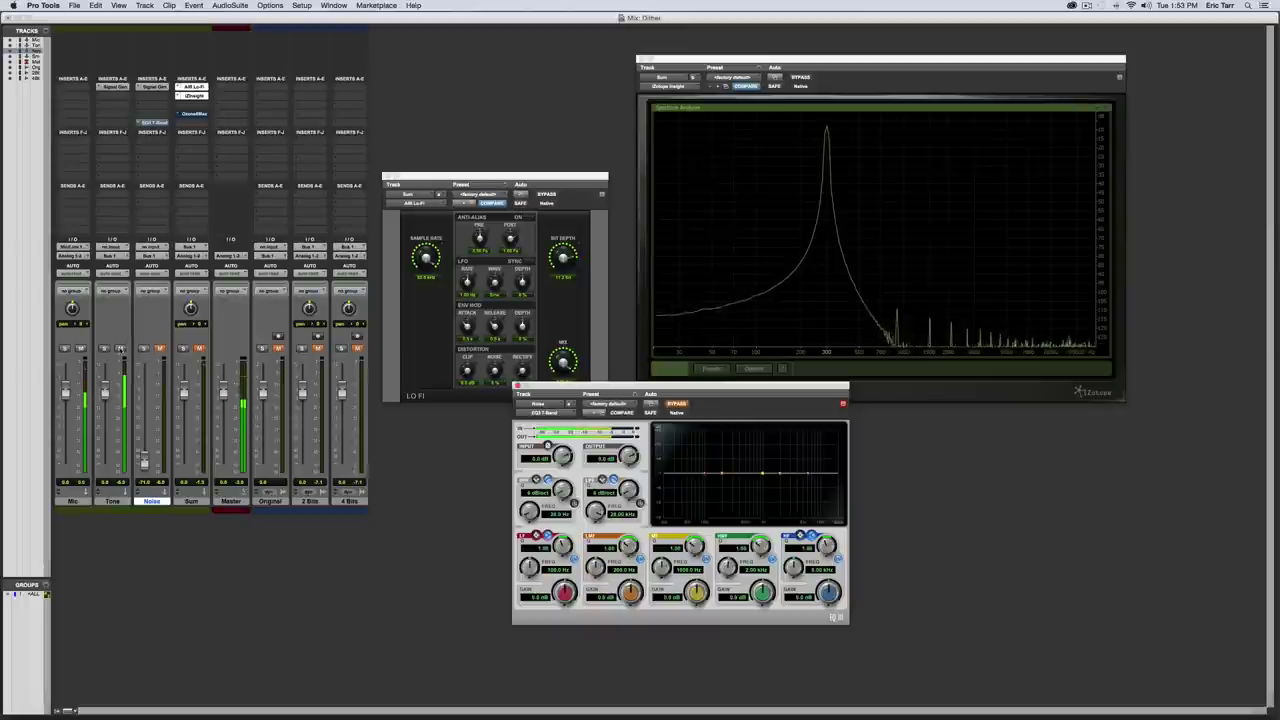
left_click(120, 348)
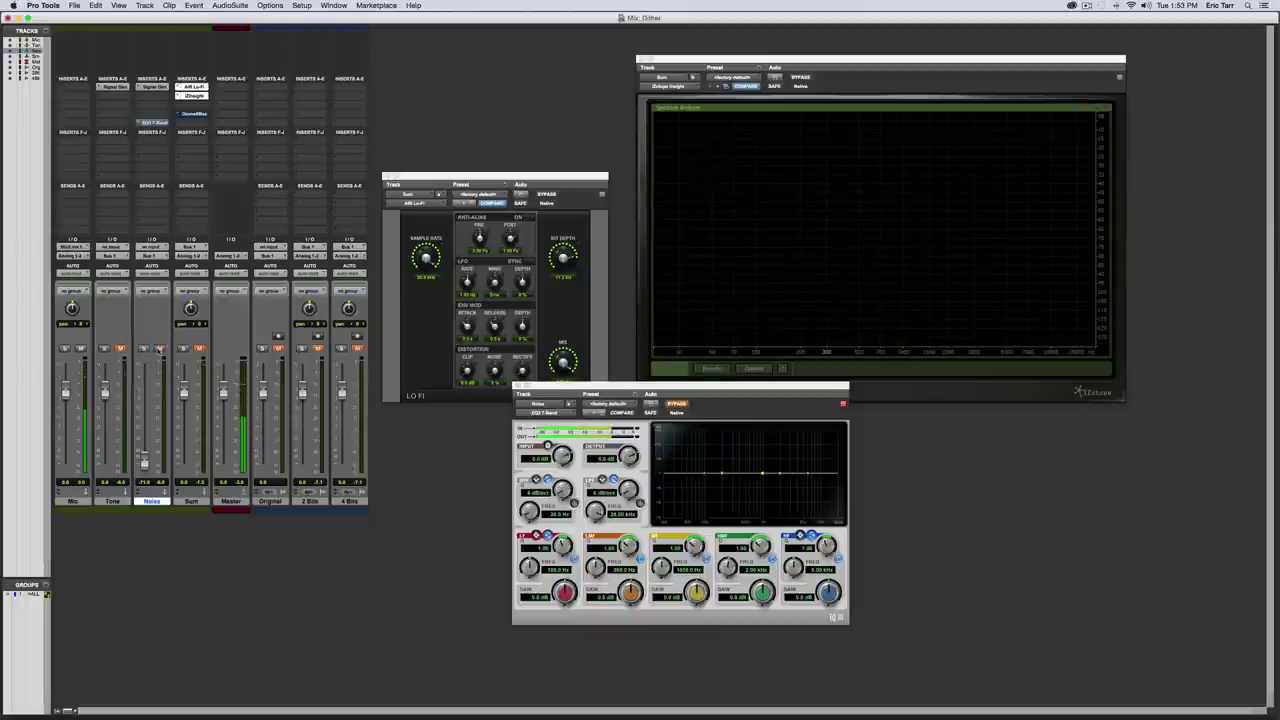
Step: Place the EQ window beside the analyzer, raise the Noise track level, and unmute Sum
left_click_drag(632, 386, 516, 132)
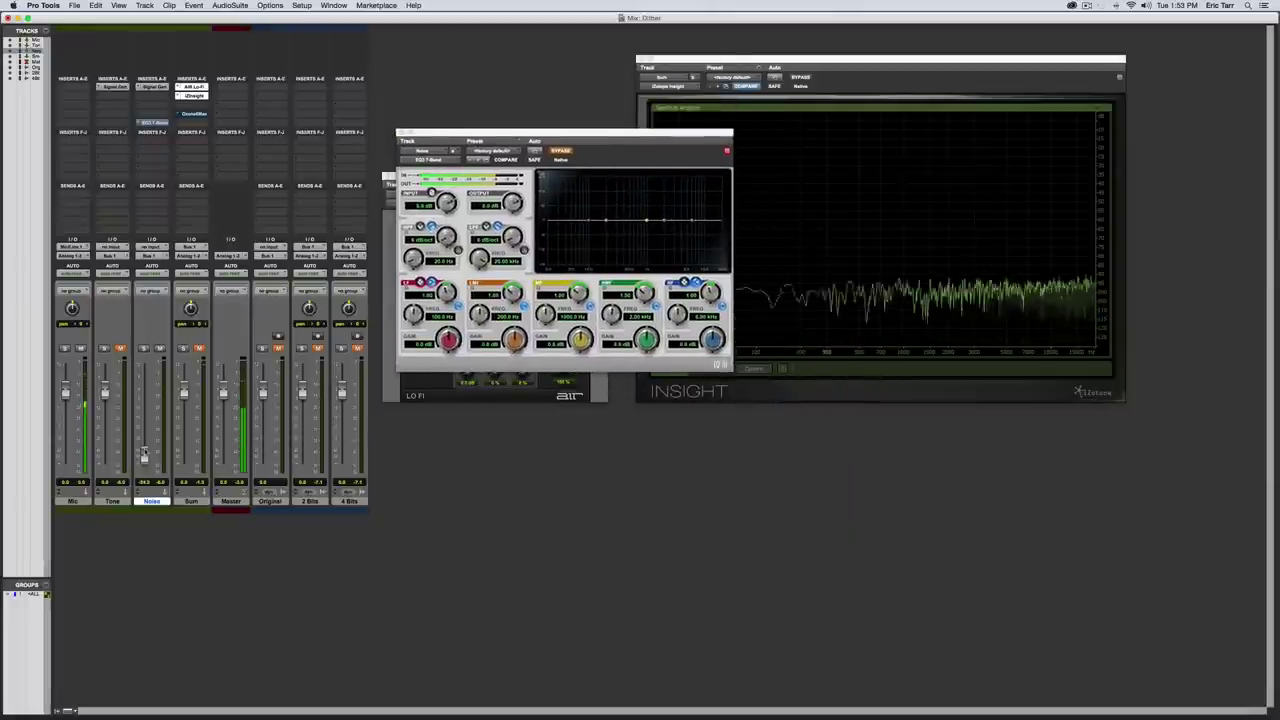
left_click_drag(144, 452, 144, 428)
left_click(199, 348)
Step: Activate the EQ with a high shelf near 13 kHz at +11.4 dB and output gain about -5 dB
left_click_drag(697, 223, 713, 201)
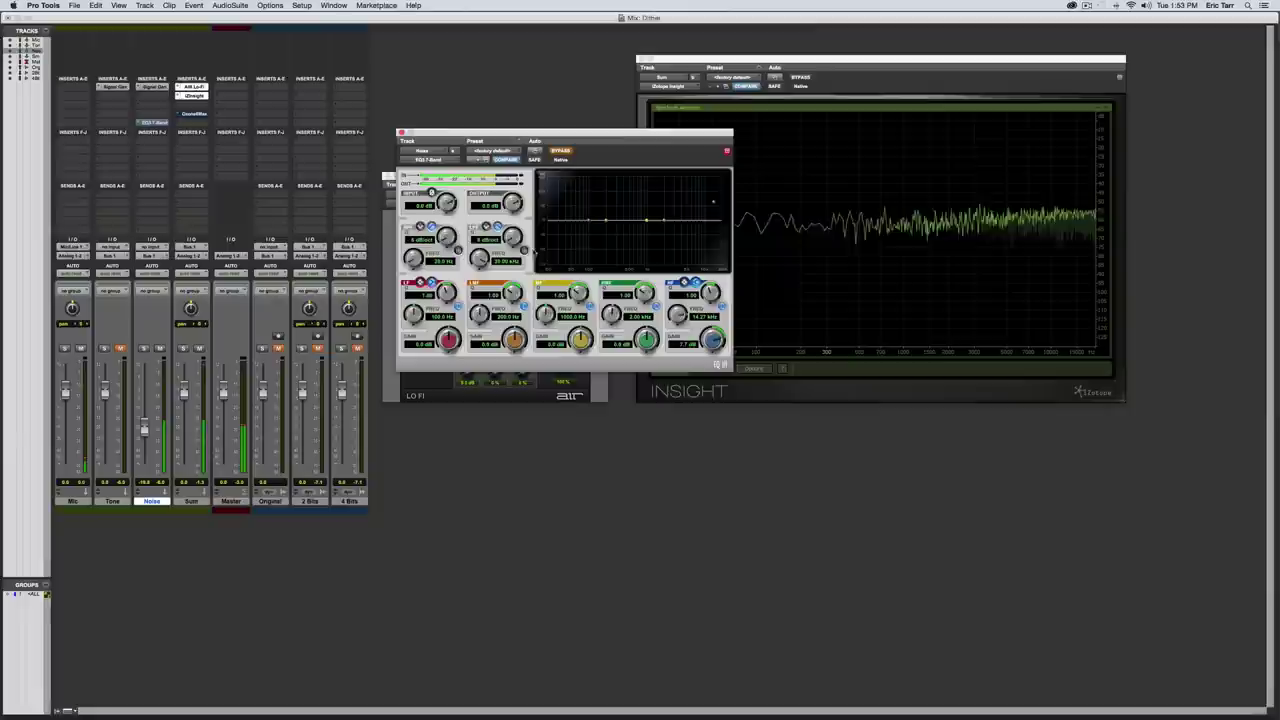
left_click(563, 151)
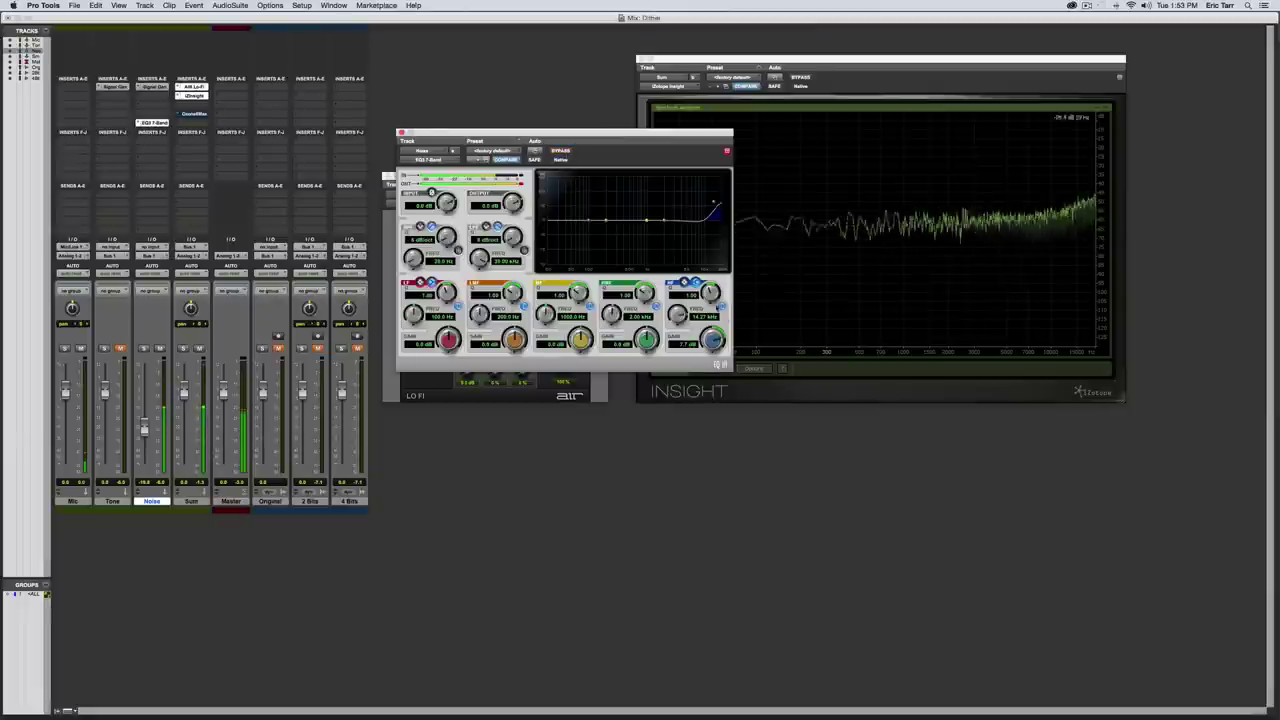
left_click_drag(714, 340, 718, 330)
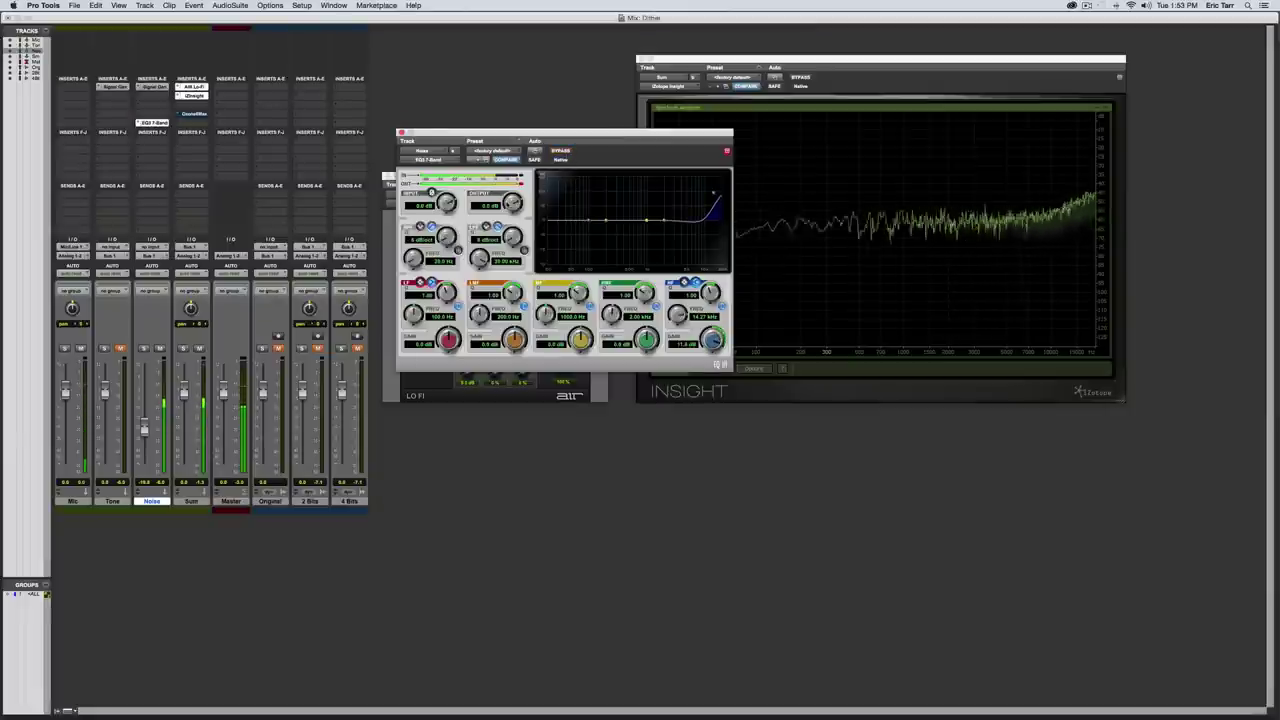
left_click_drag(508, 203, 496, 260)
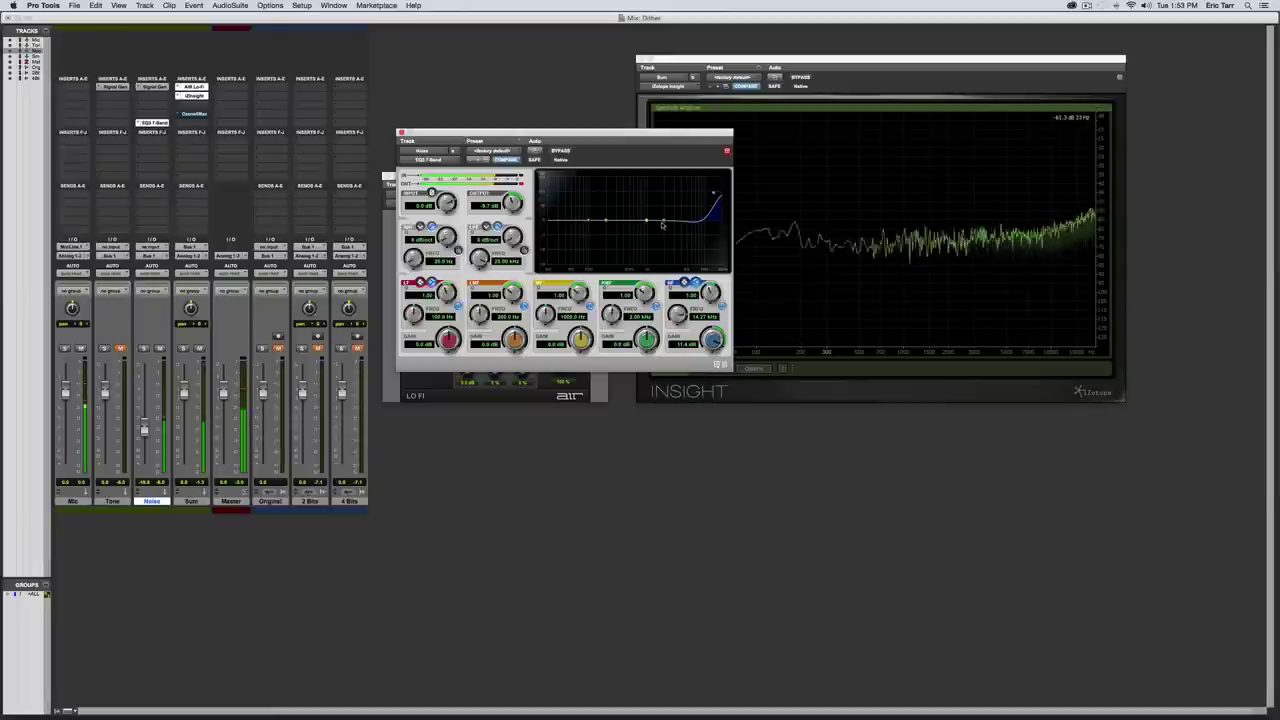
Step: Cut the upper-mid band to -7.7 dB and nudge the high band to 14.35 kHz
left_click_drag(662, 224, 631, 248)
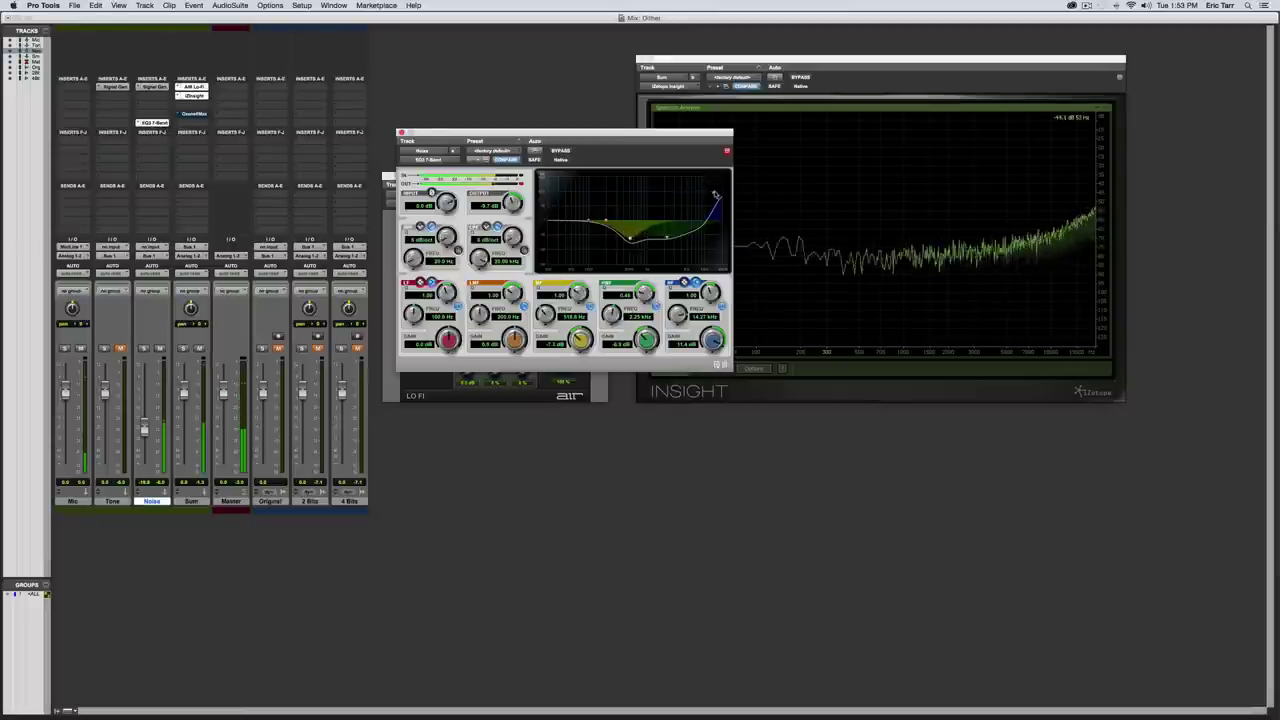
left_click_drag(714, 196, 714, 193)
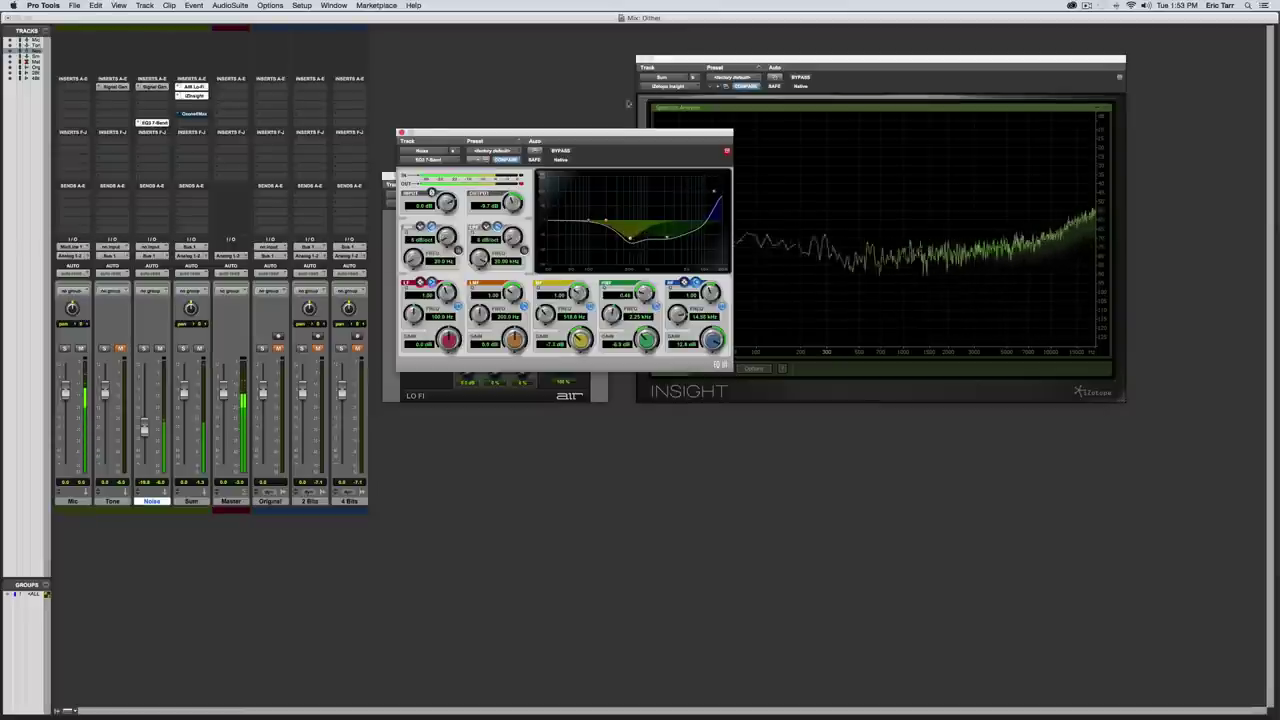
left_click_drag(620, 133, 509, 107)
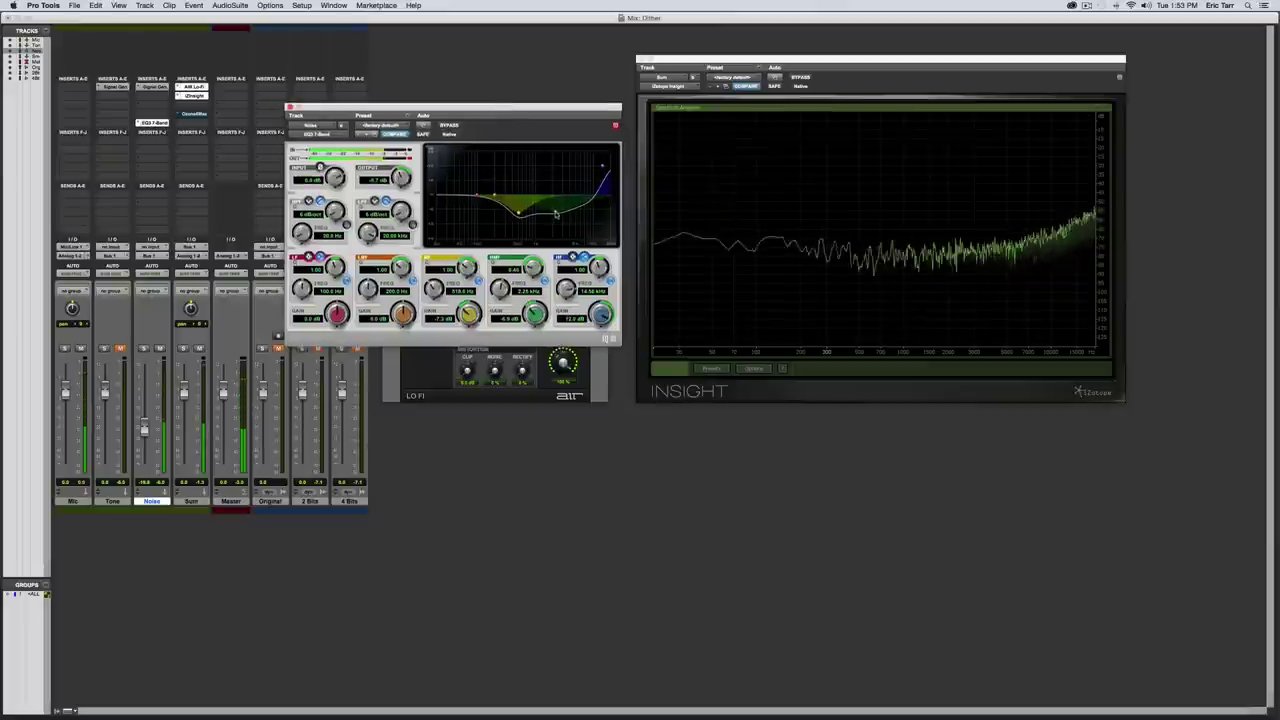
left_click_drag(557, 213, 553, 216)
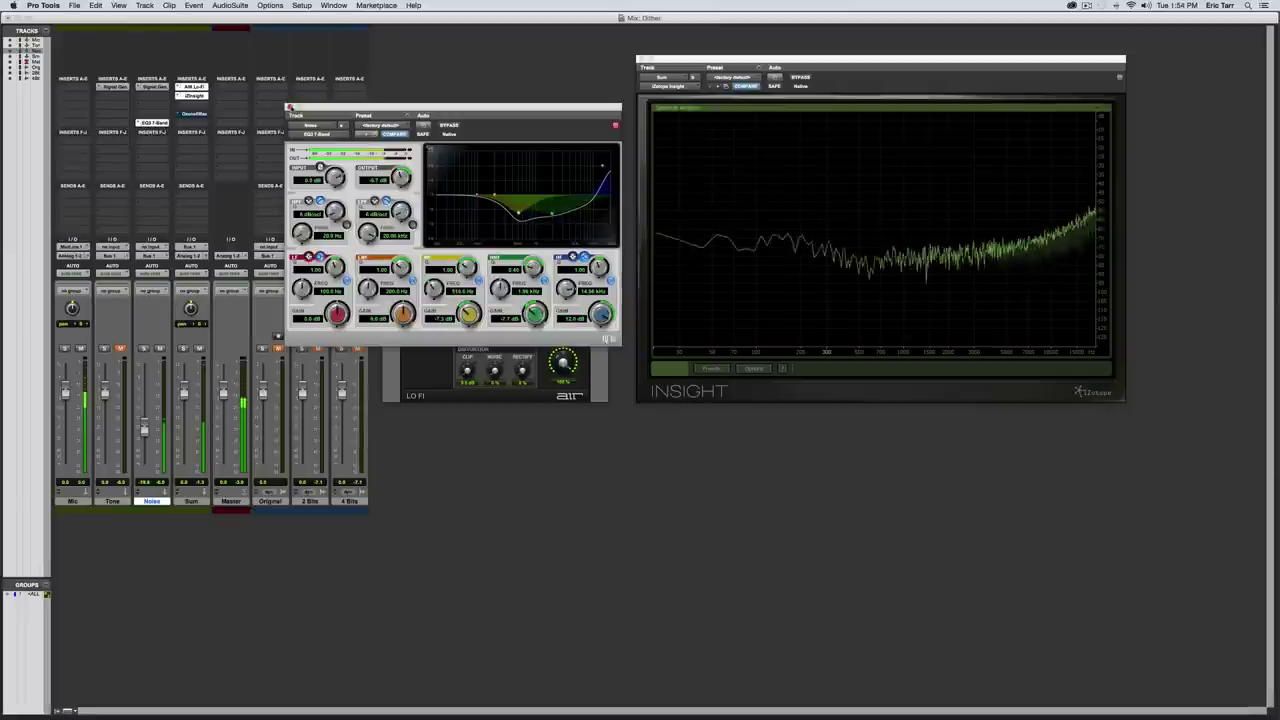
Step: Close the EQ, unmute Tone, lower the Lo-Fi bit depth, and bring Noise up to about -84
left_click(291, 107)
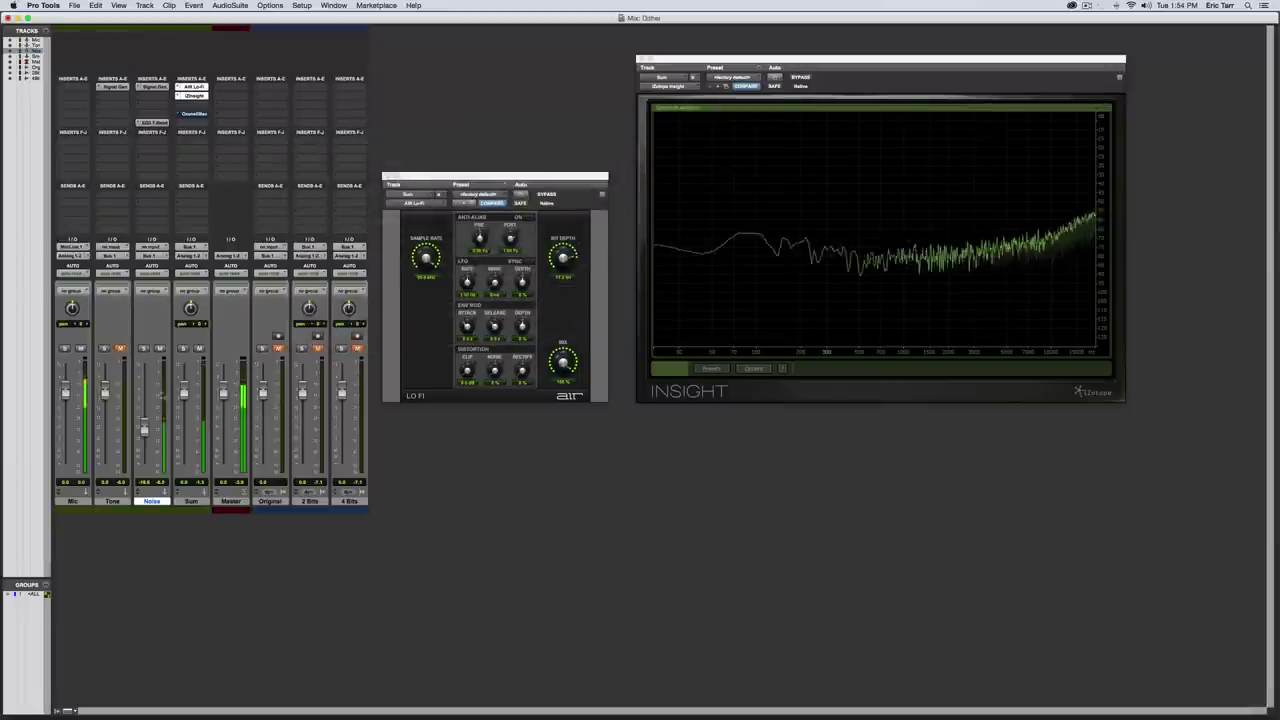
left_click_drag(144, 428, 144, 465)
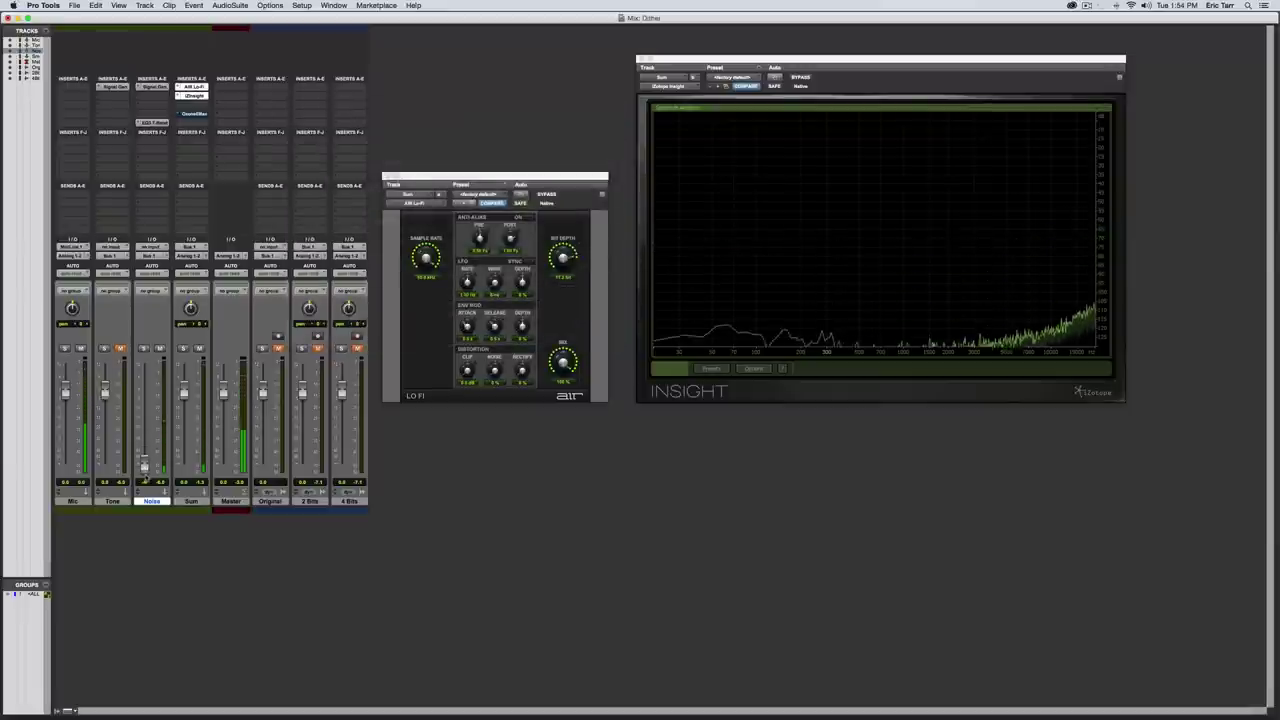
left_click(120, 348)
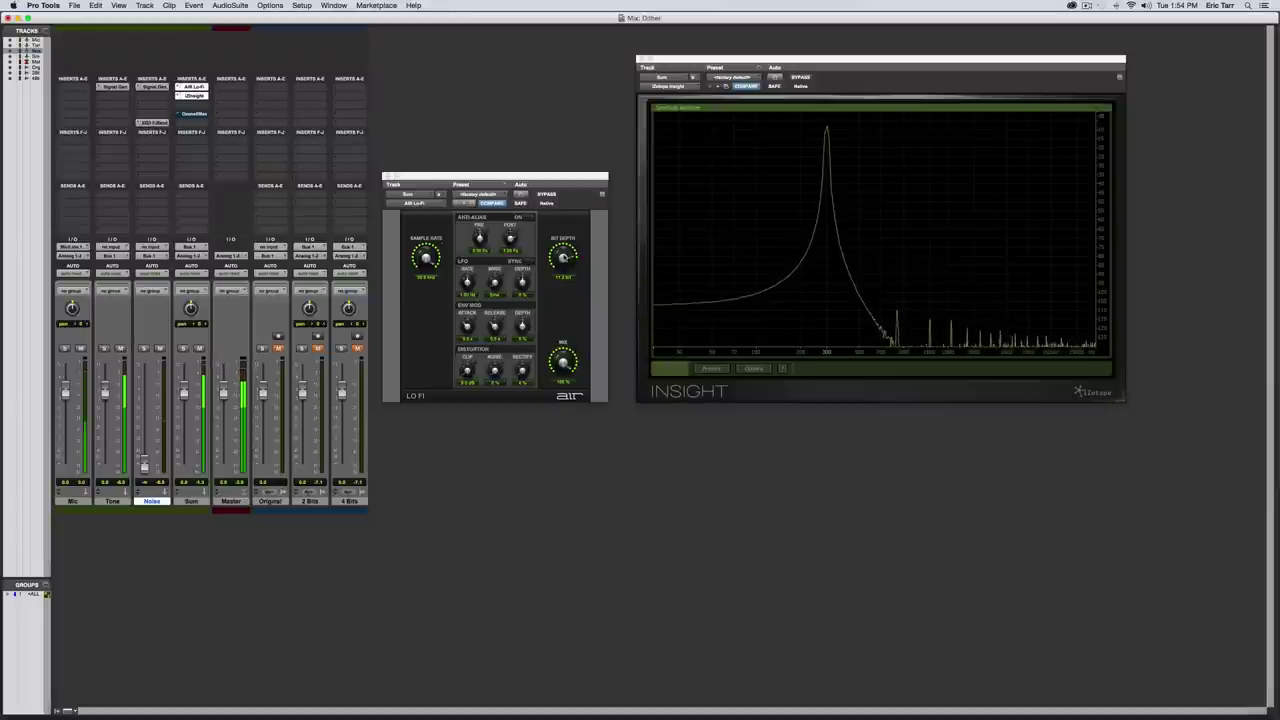
left_click_drag(565, 256, 561, 271)
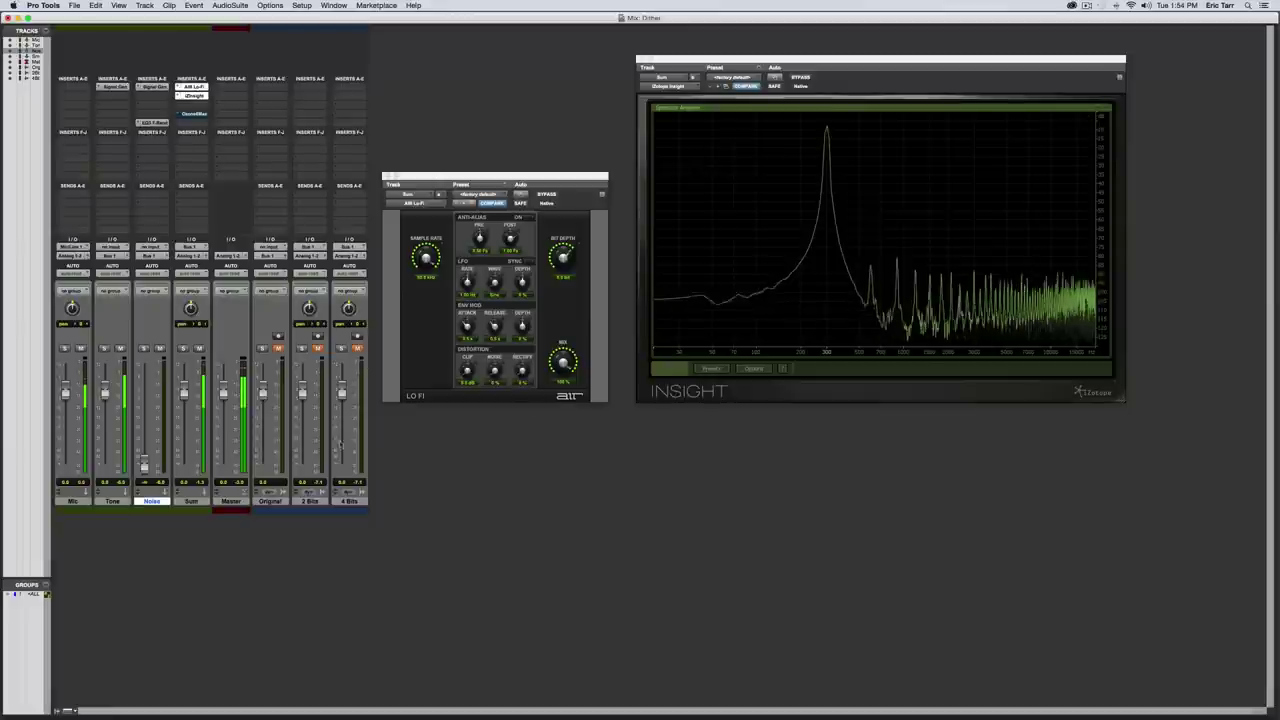
left_click_drag(145, 466, 145, 447)
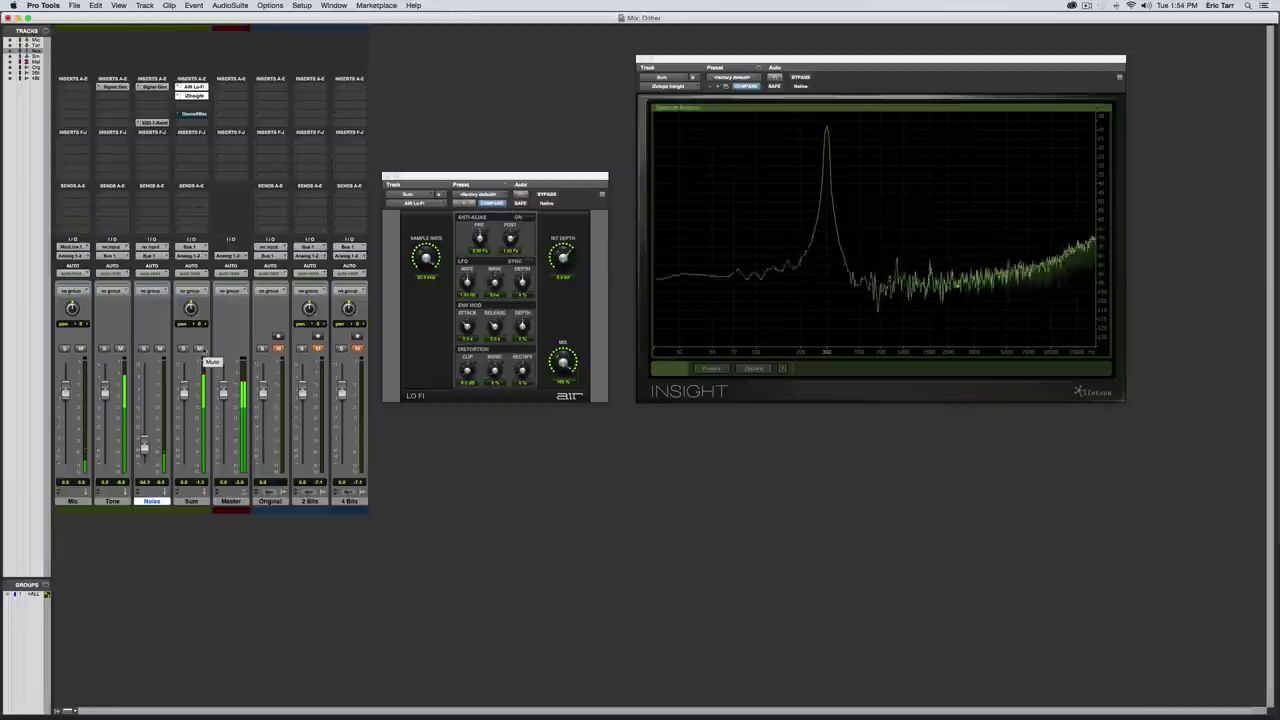
Step: Mute the Sum track and reopen the Ozone MBIT+ dither with bypass turned off
left_click(199, 348)
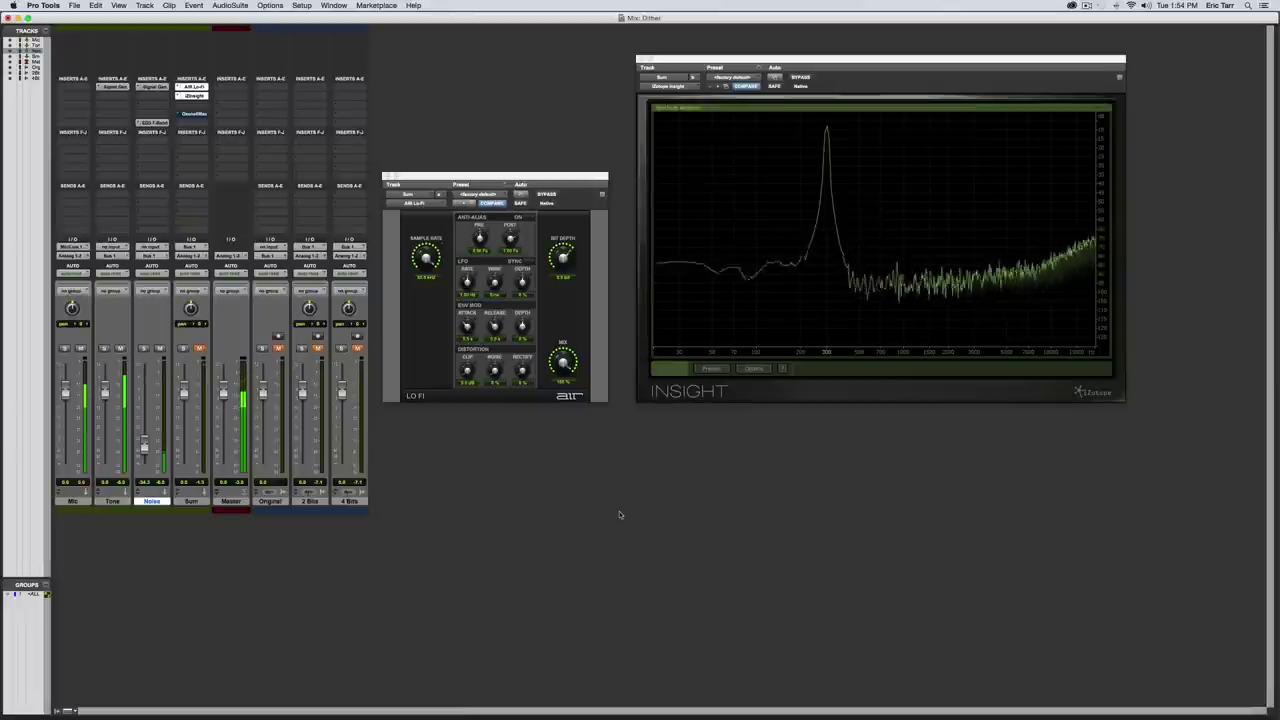
left_click(193, 115)
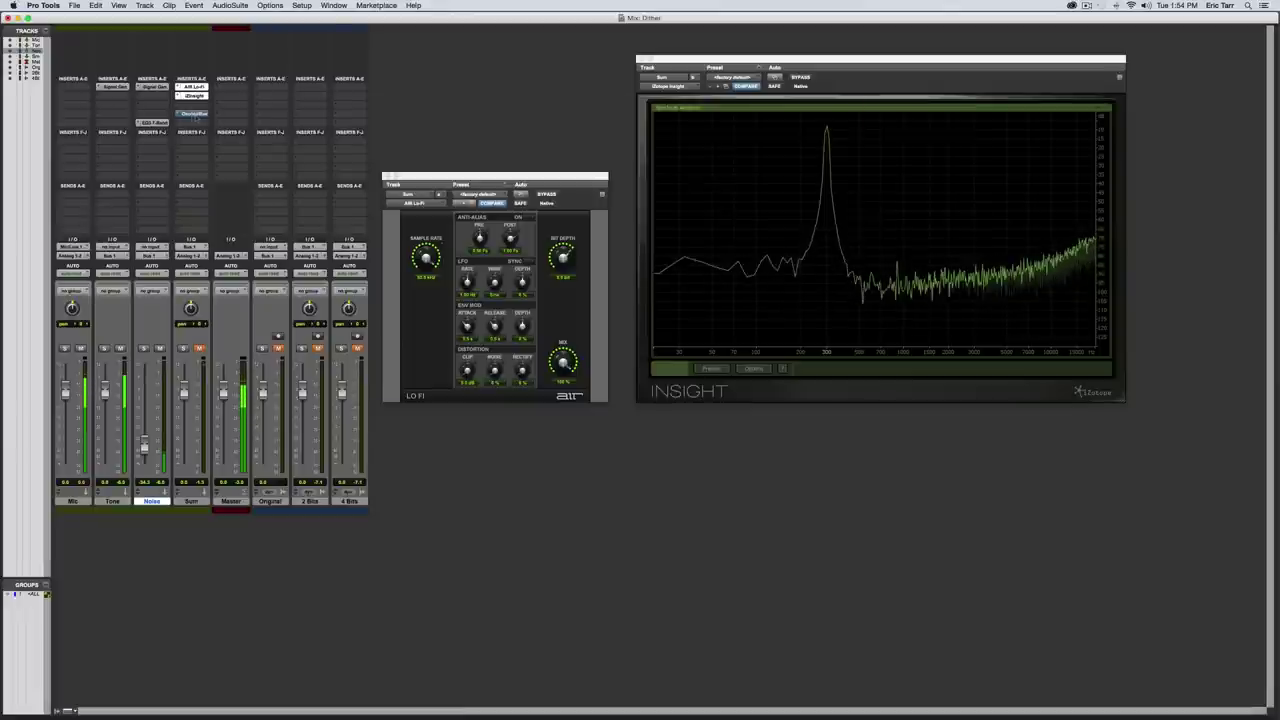
left_click(450, 126)
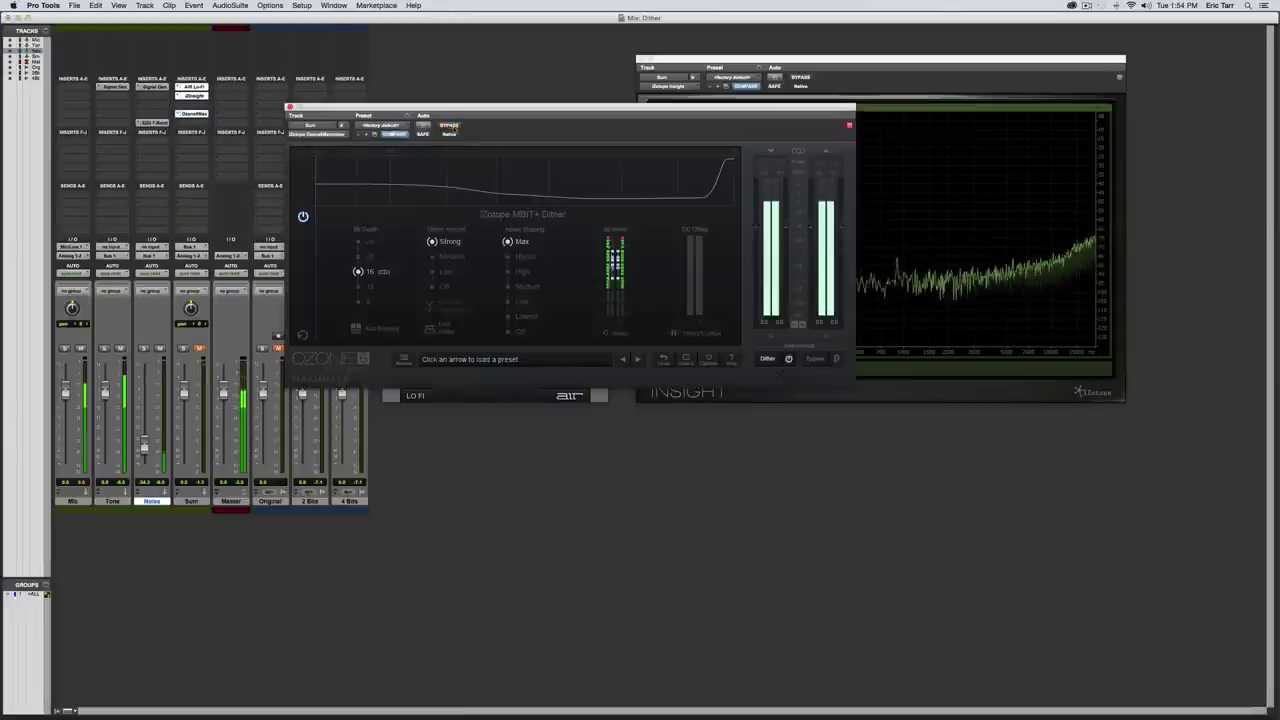